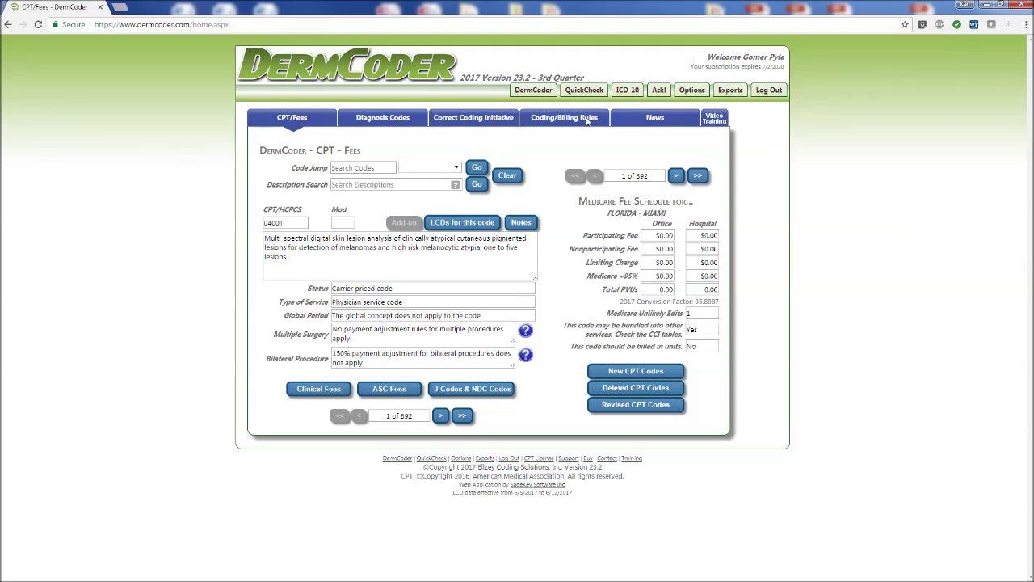
Tour the Diagnosis Codes, Correct Coding Initiative, Coding/Billing Rules and News sections, ending on CPT/Fees.
left_click(380, 121)
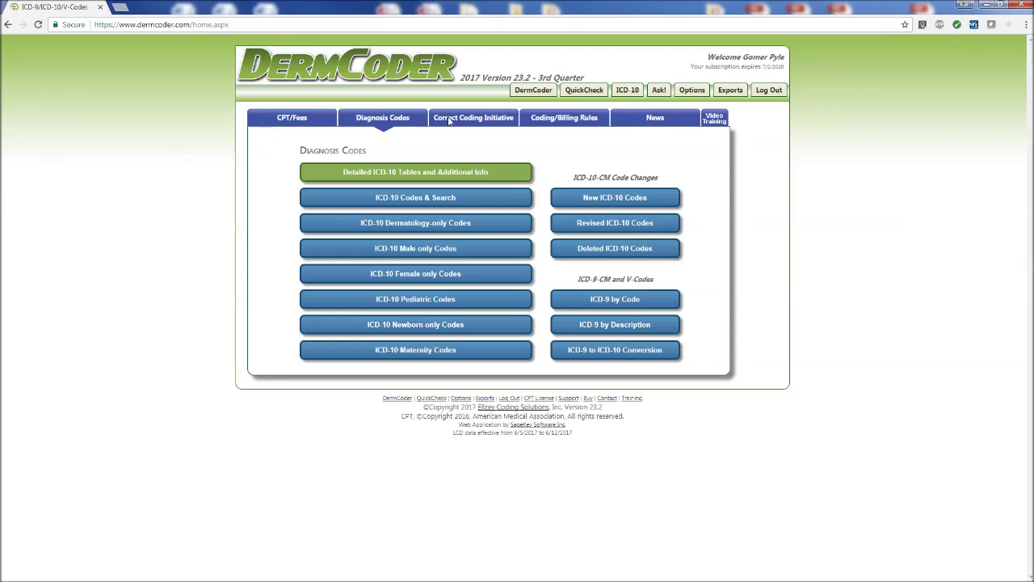
left_click(467, 119)
left_click(556, 119)
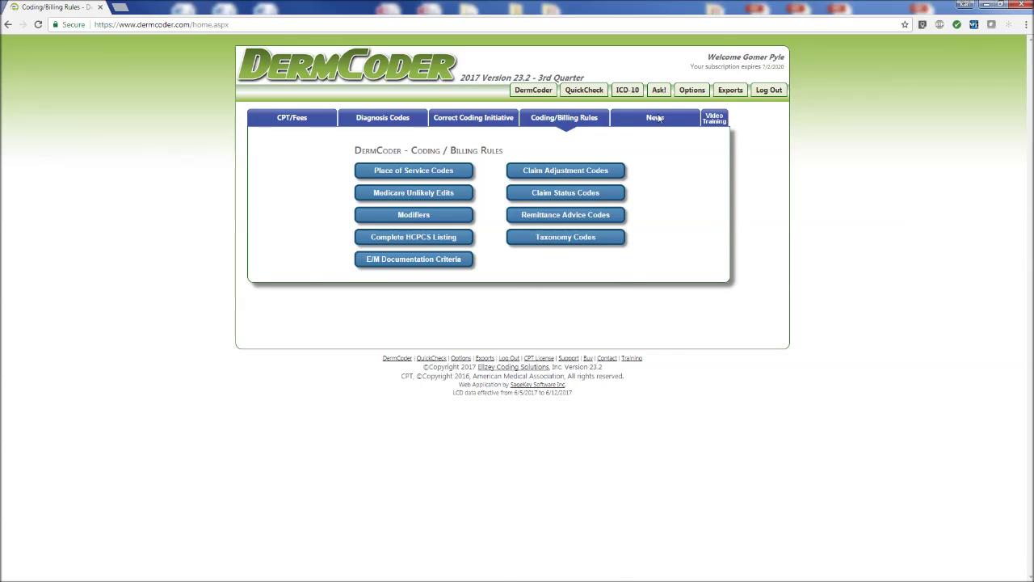
left_click(658, 119)
left_click(306, 118)
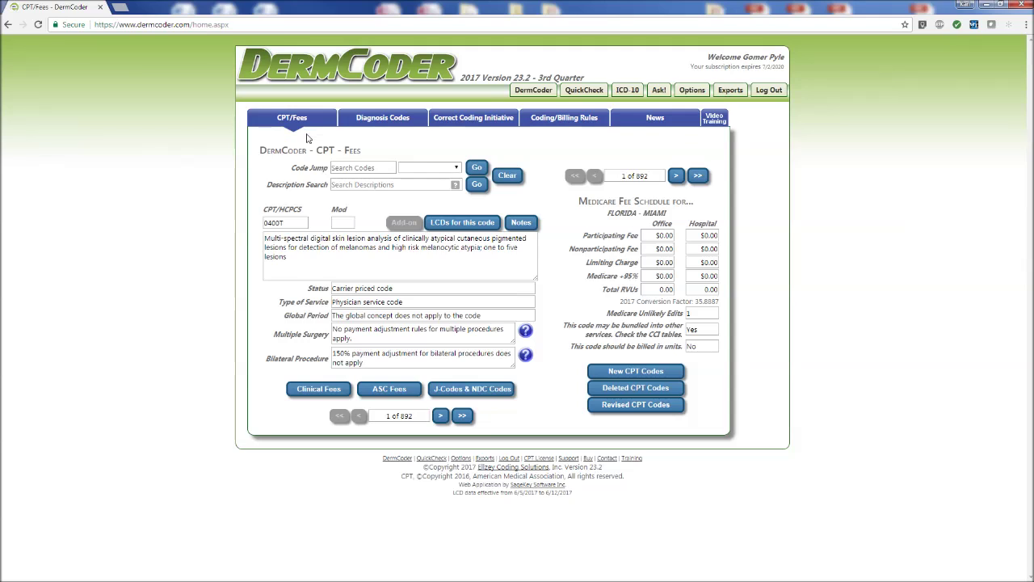
left_click(363, 120)
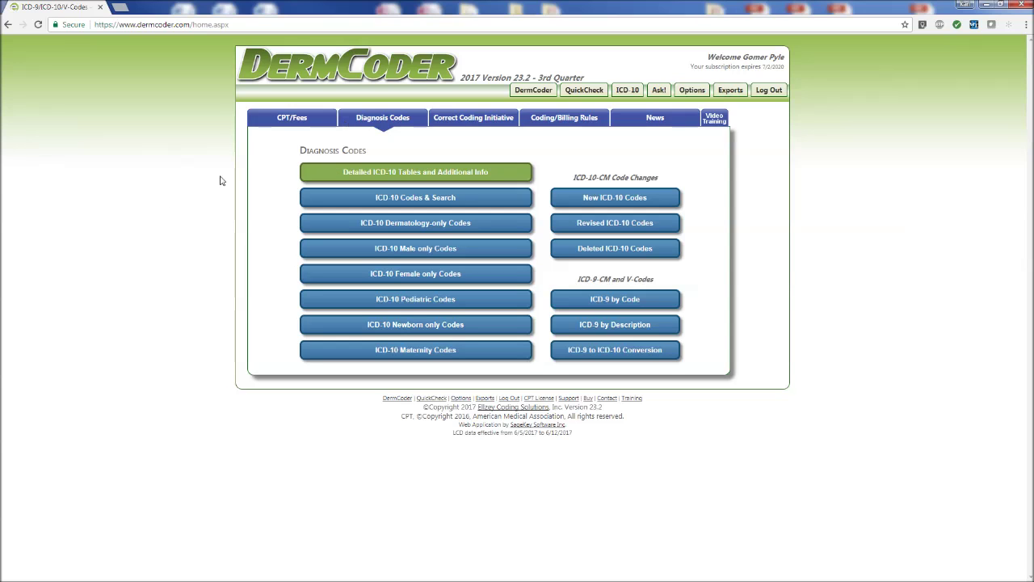
left_click(314, 123)
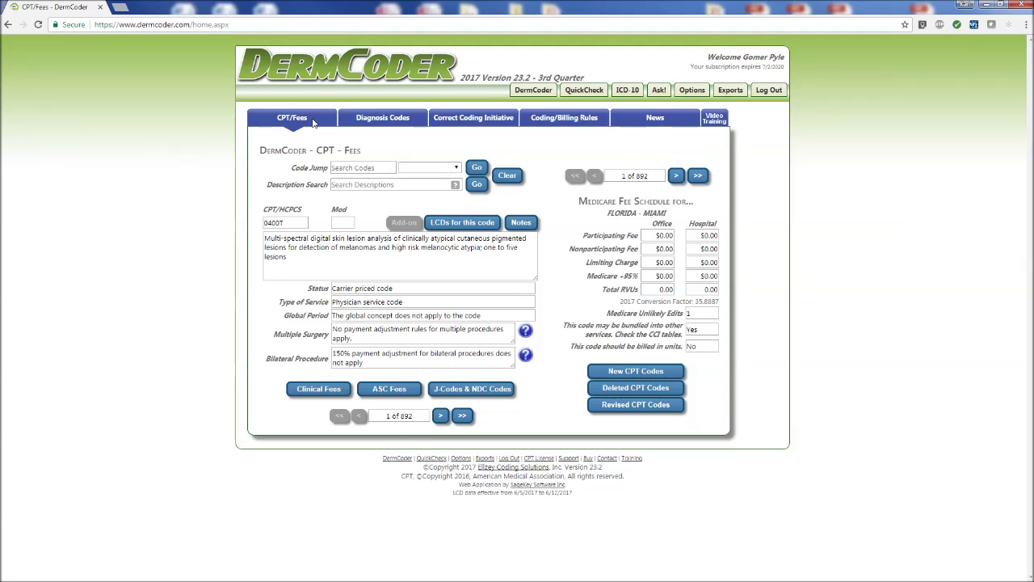
View the QuickCheck page and the welcome home page, ending on the main CPT/Fees screen.
left_click(603, 89)
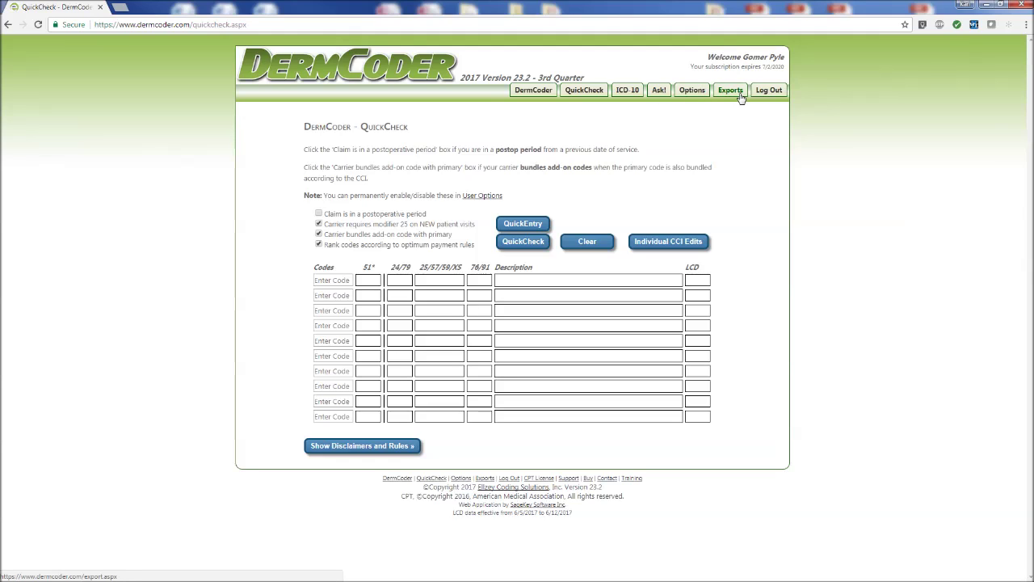
left_click(535, 92)
left_click(385, 76)
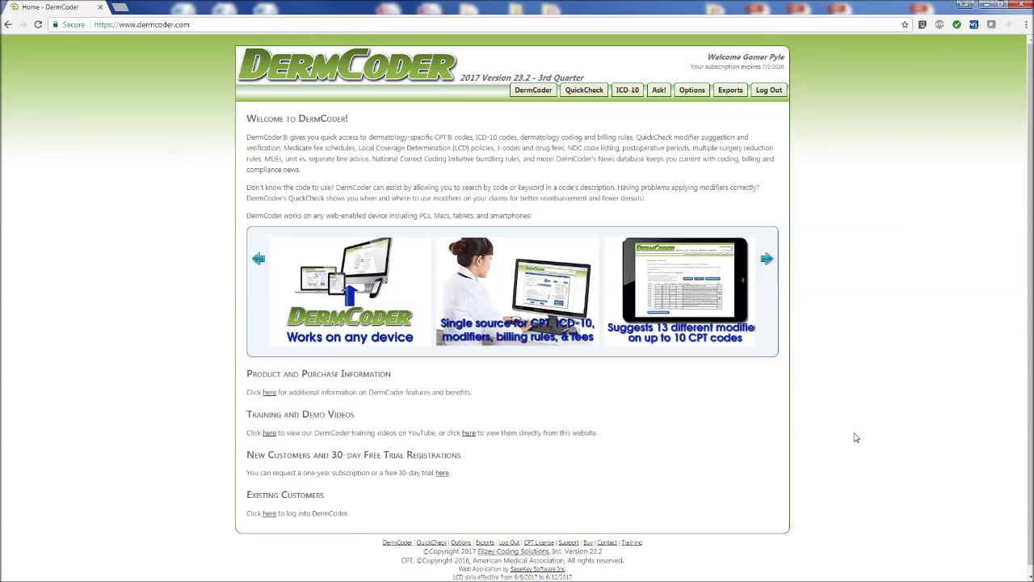
left_click(530, 94)
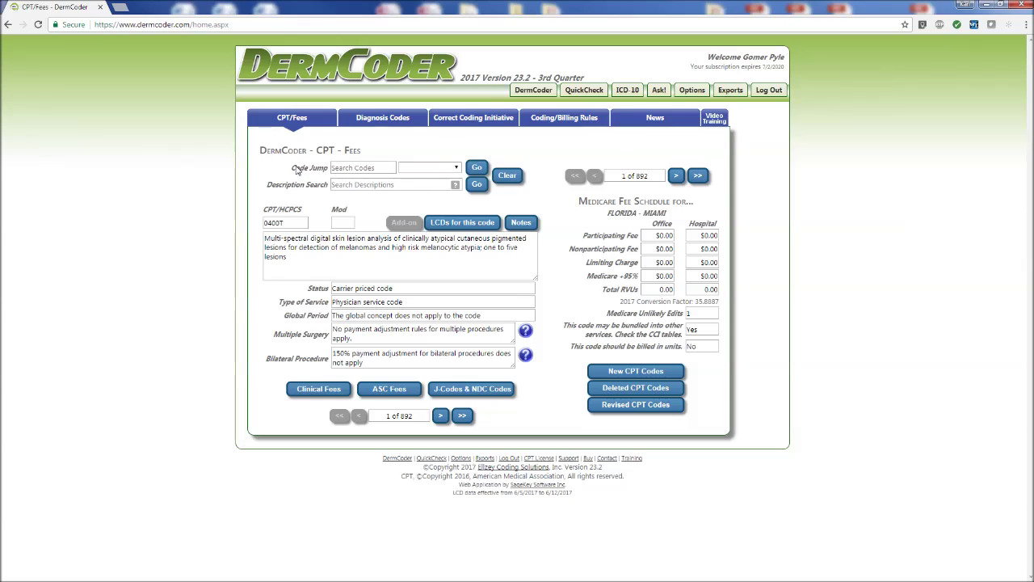
Look up CPT code 17311 with the code jump.
left_click(350, 168)
type("17311")
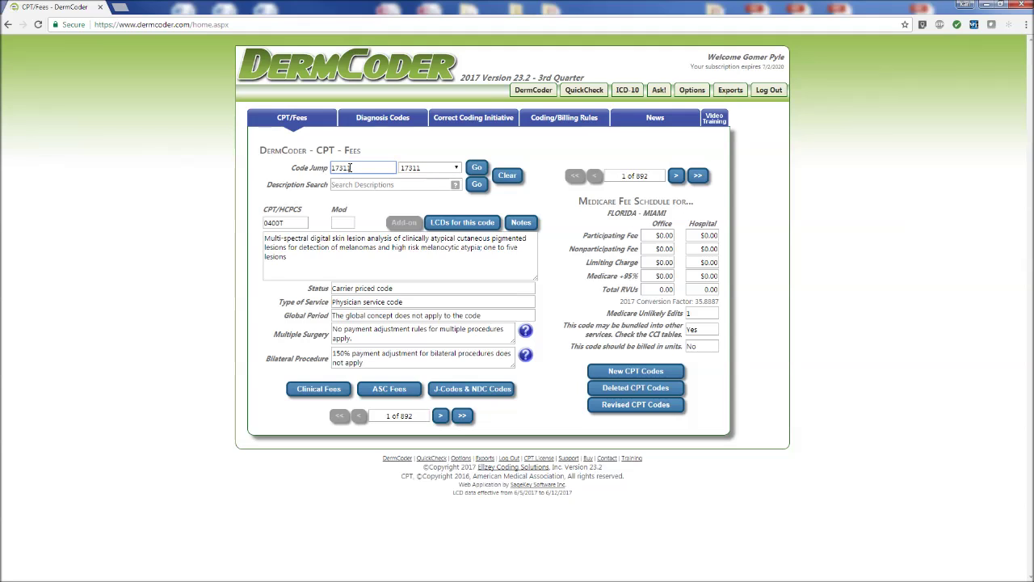
left_click(477, 166)
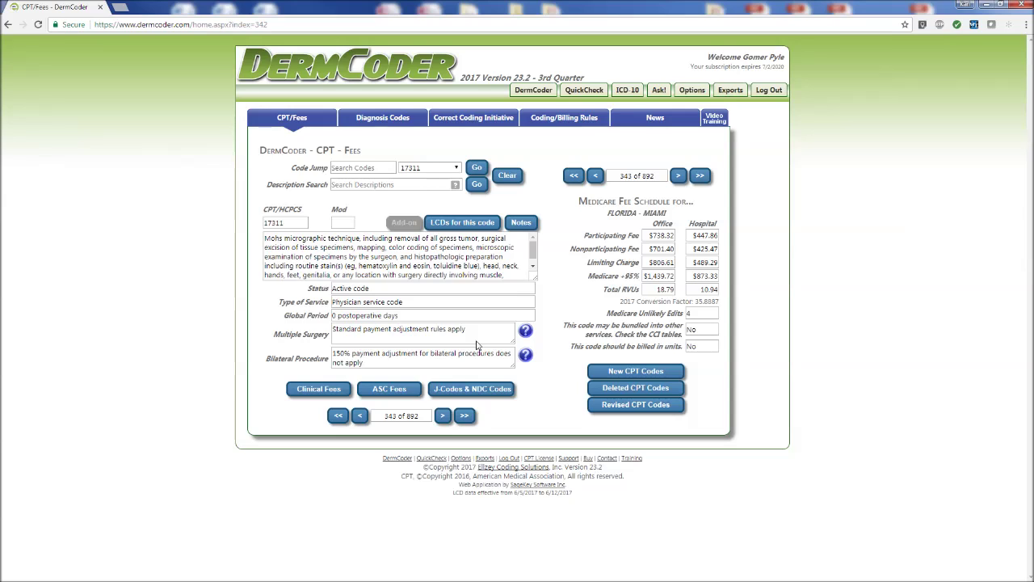
Look up CPT code 88305 and step forward three records from it.
left_click(342, 172)
type("88305")
key("Return")
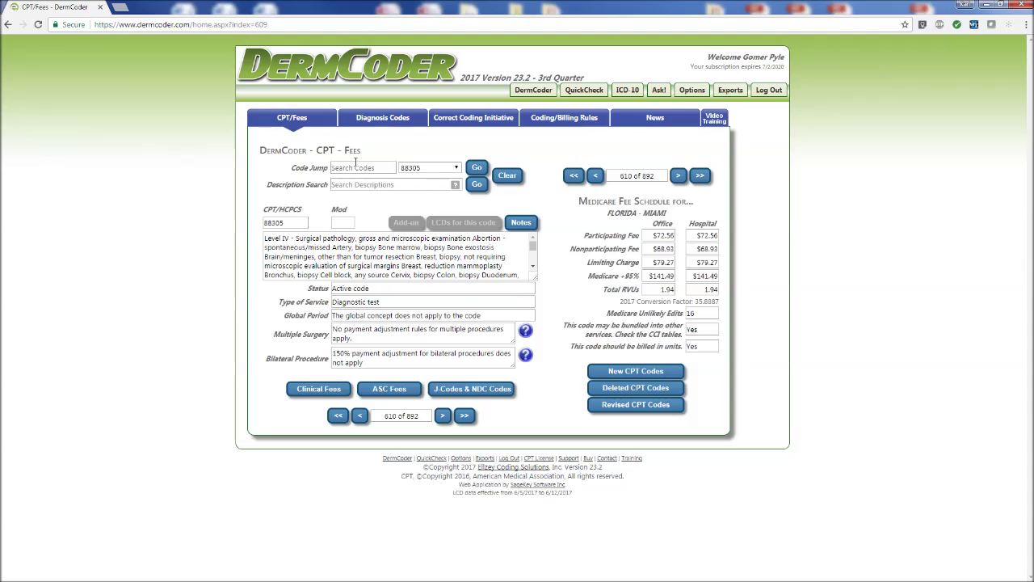
left_click(443, 416)
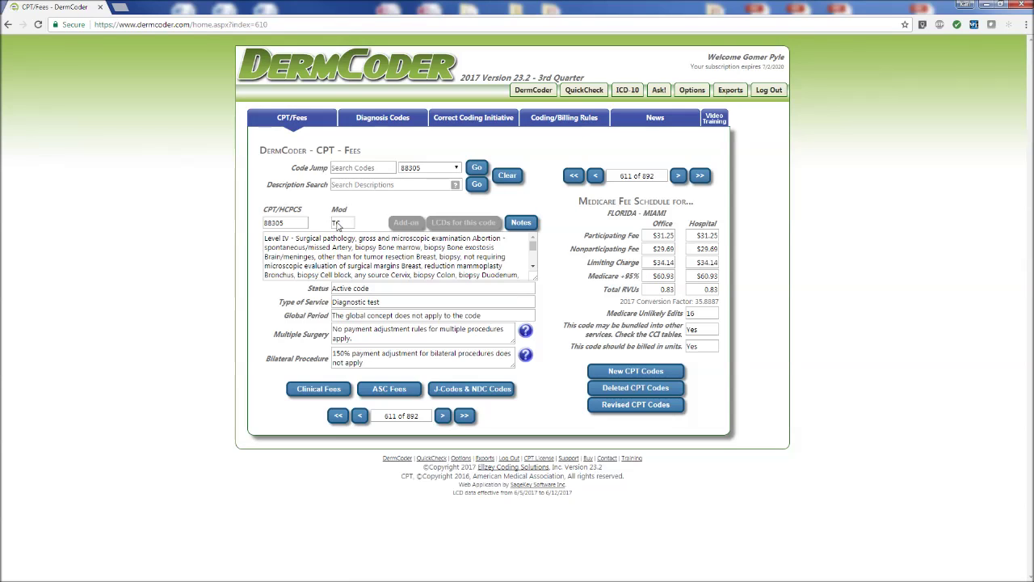
left_click(444, 418)
left_click(443, 415)
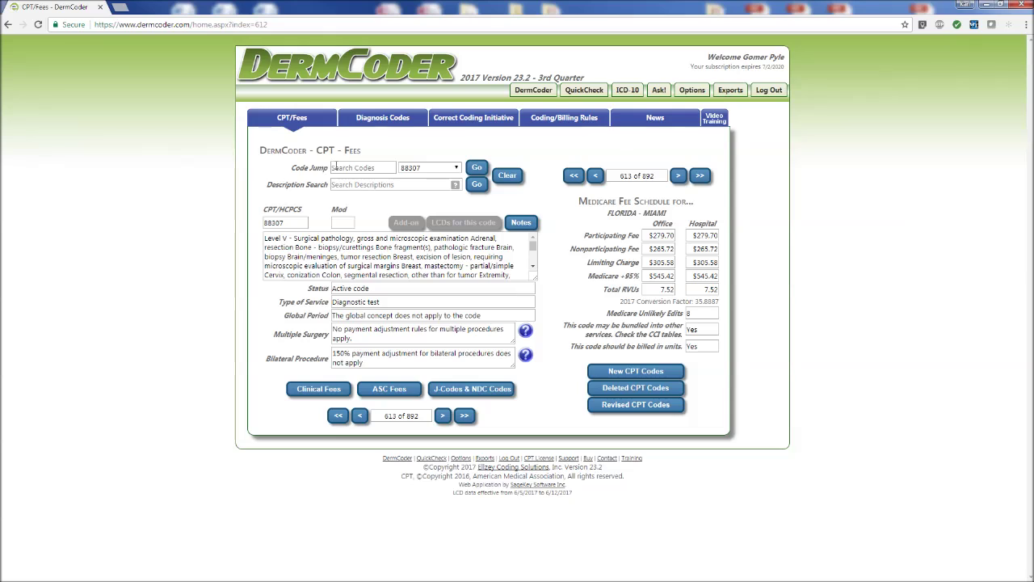
Clear the current lookup and search the CPT descriptions for "mohs".
left_click(514, 177)
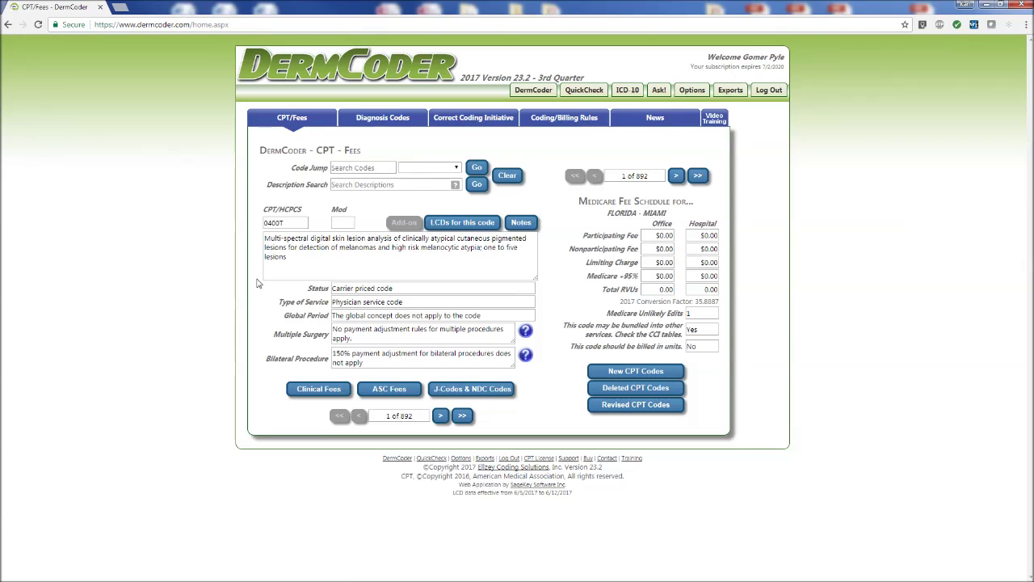
left_click(381, 183)
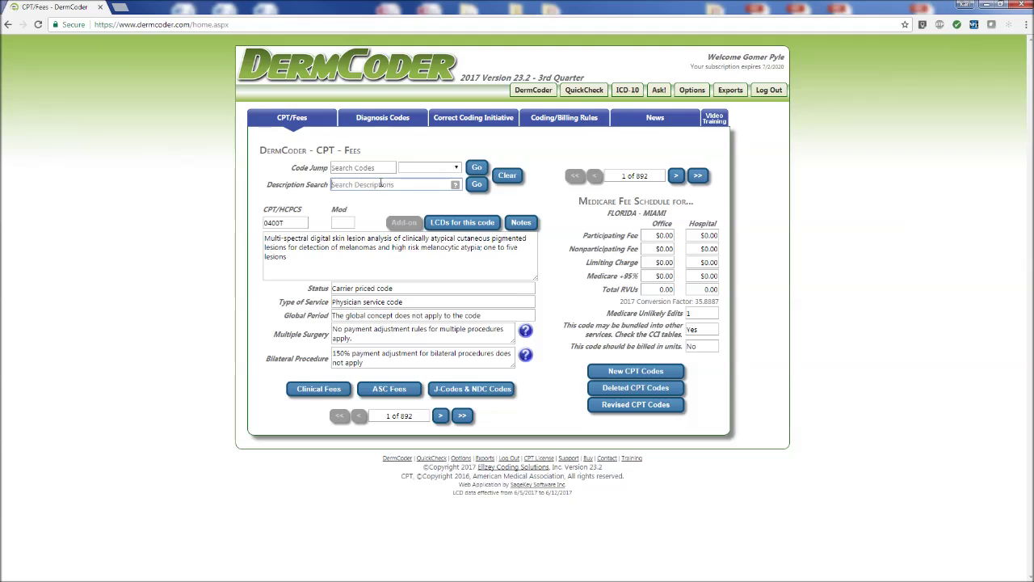
type("mohs")
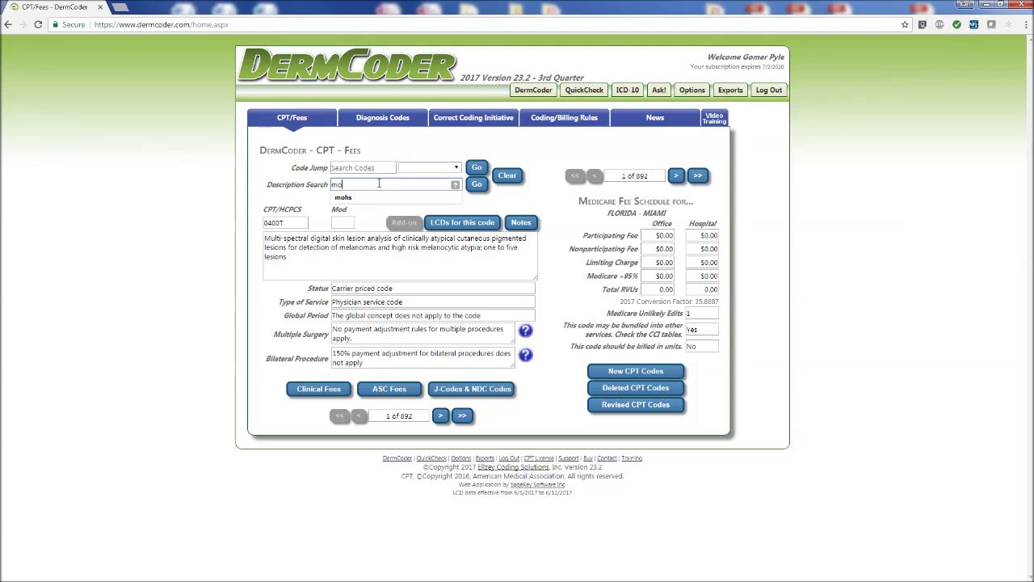
left_click(477, 184)
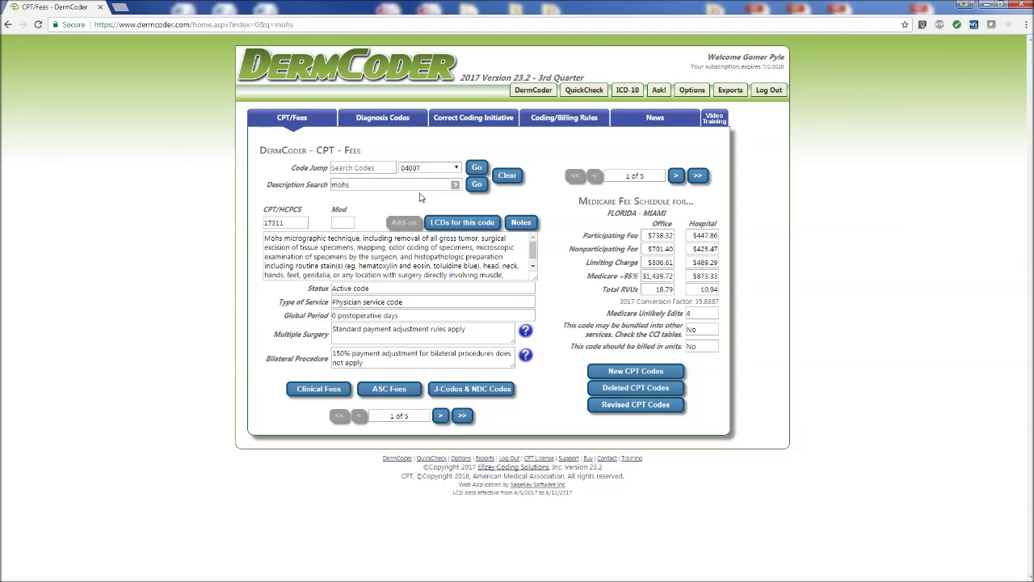
Search the CPT descriptions for "excision benign trunk".
left_click_drag(356, 185, 226, 192)
type("excisi")
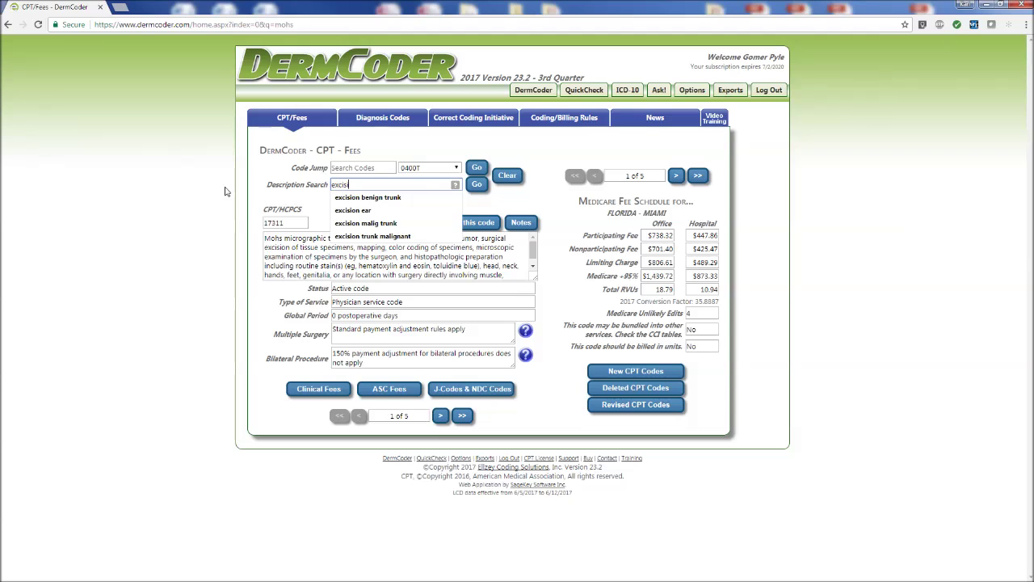
type("on benign trunk")
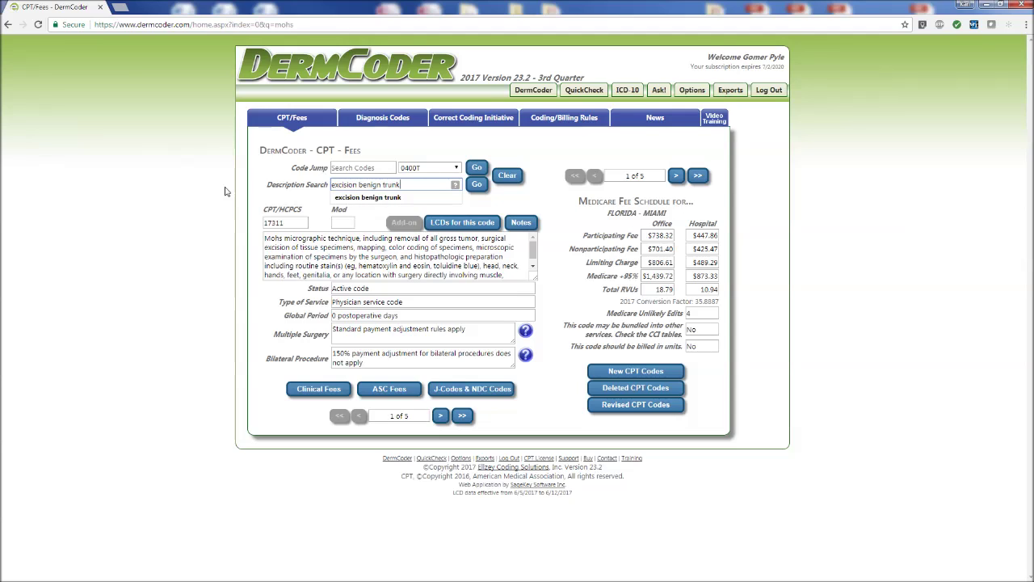
key("Return")
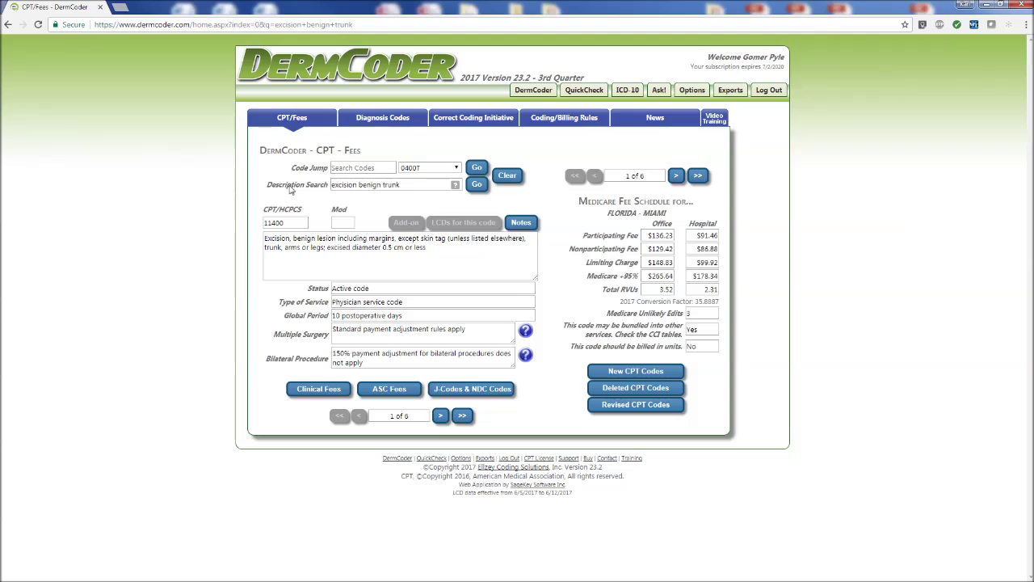
Repeat the CPT description search with the last word shortened, as "excision benign trun".
double_click(393, 184)
type("trun")
left_click(477, 185)
Search the CPT descriptions for the exact phrase "skin tag" in quotation marks, and consult the advanced search help before returning.
left_click_drag(431, 187, 253, 177)
key("BackSpace")
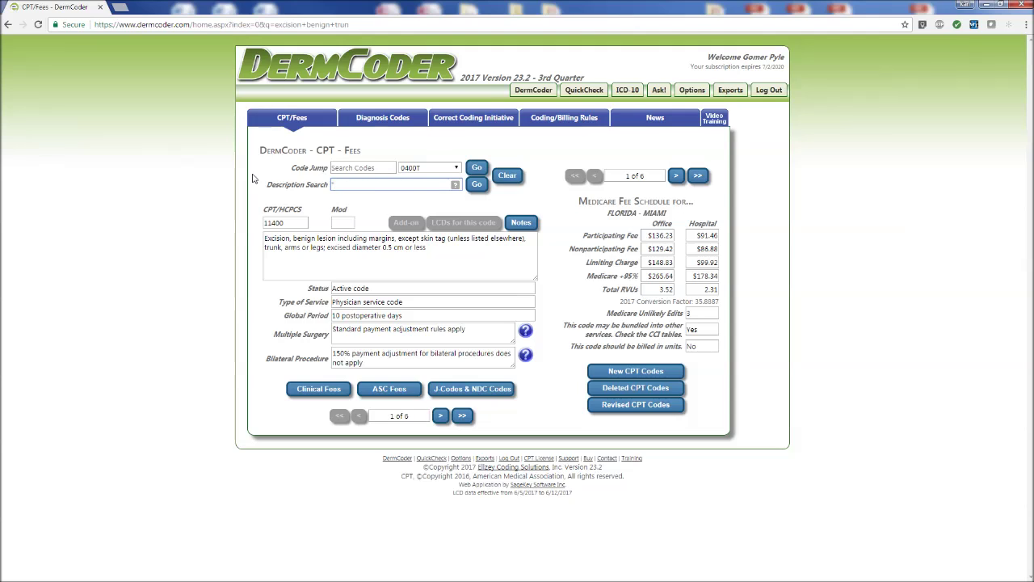
type("\"skin tag")
left_click(479, 185)
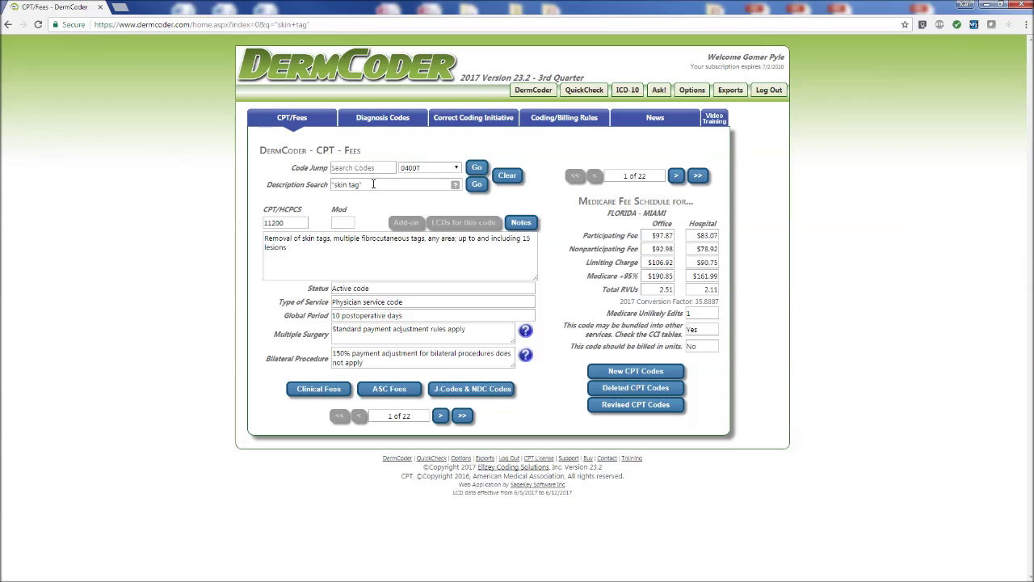
left_click(455, 185)
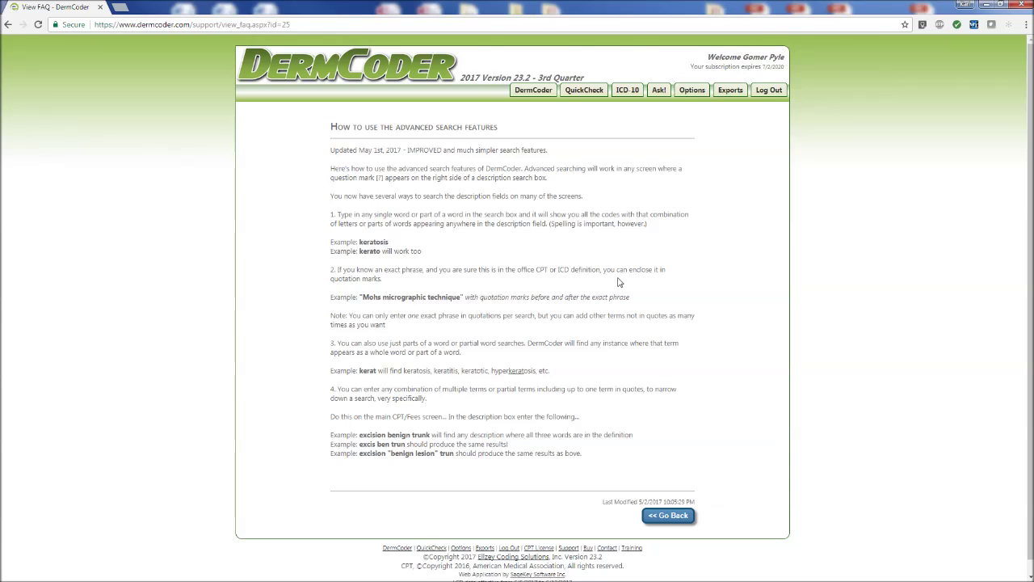
left_click(8, 24)
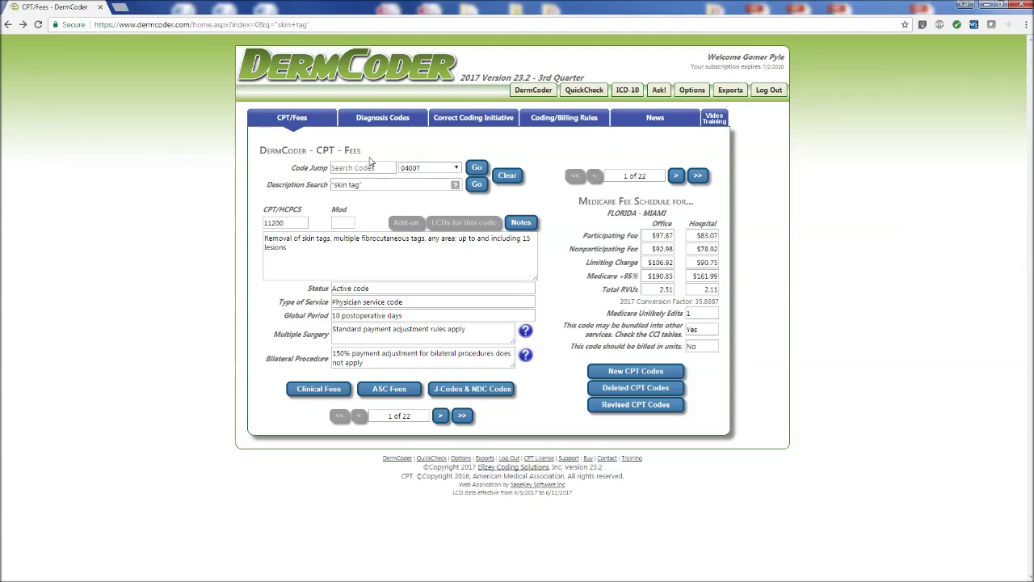
Search the ICD-10 dermatology-only diagnosis codes for code L57.0.
left_click(376, 117)
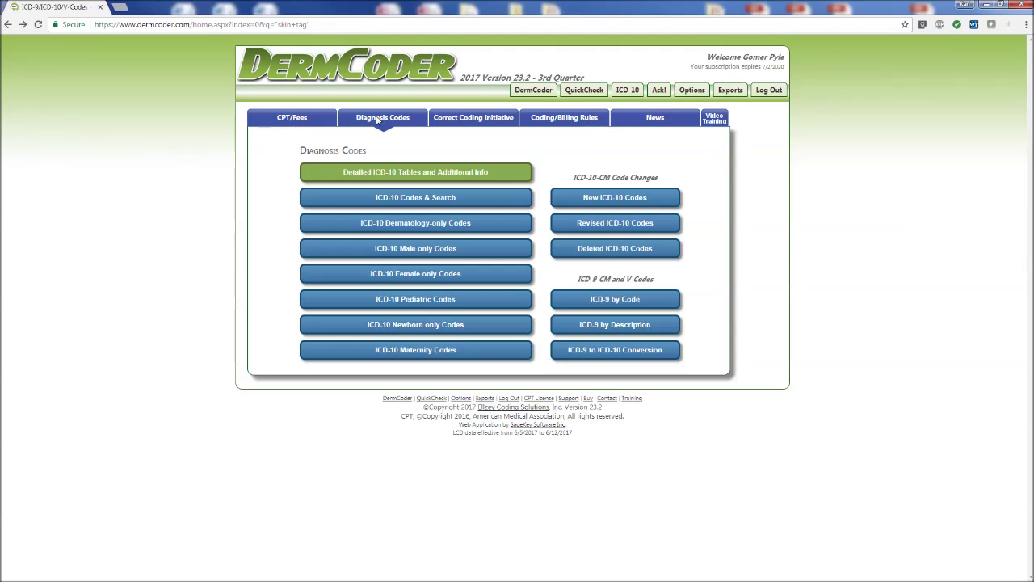
left_click(418, 228)
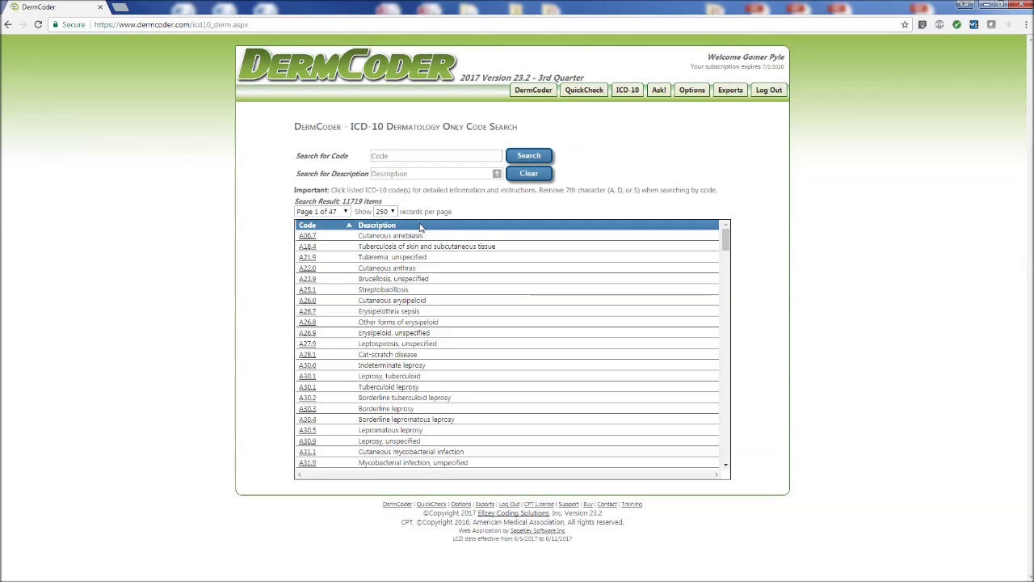
left_click(413, 155)
type("L")
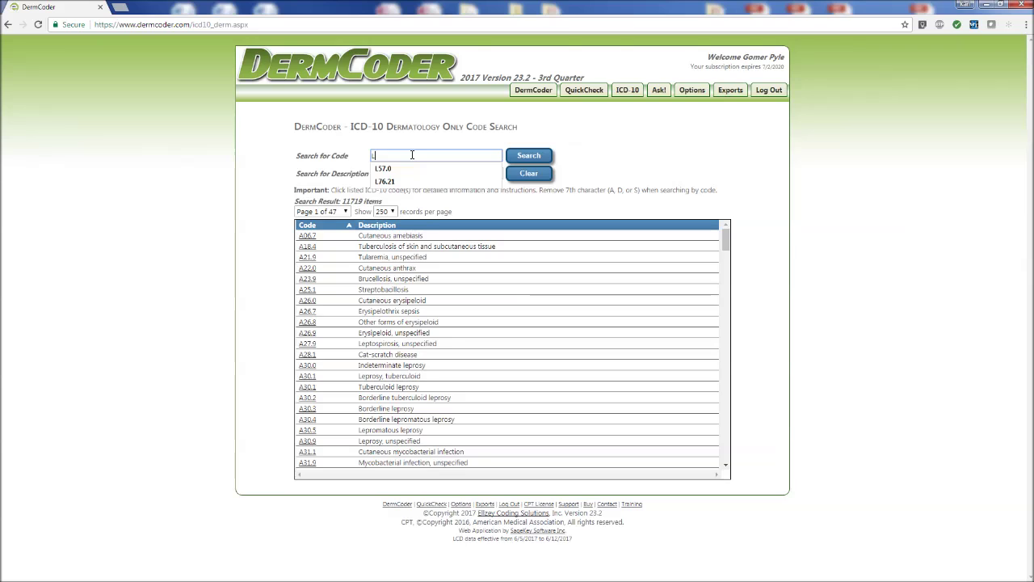
type("57.0")
left_click(538, 156)
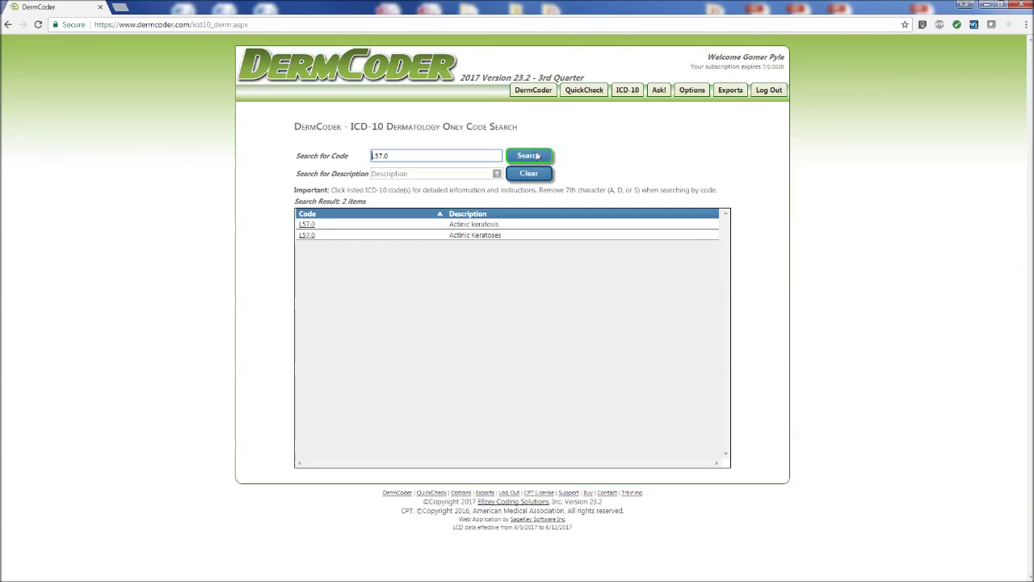
Broaden the dermatology-only code search to L57.
left_click(419, 152)
key("BackSpace")
key("BackSpace")
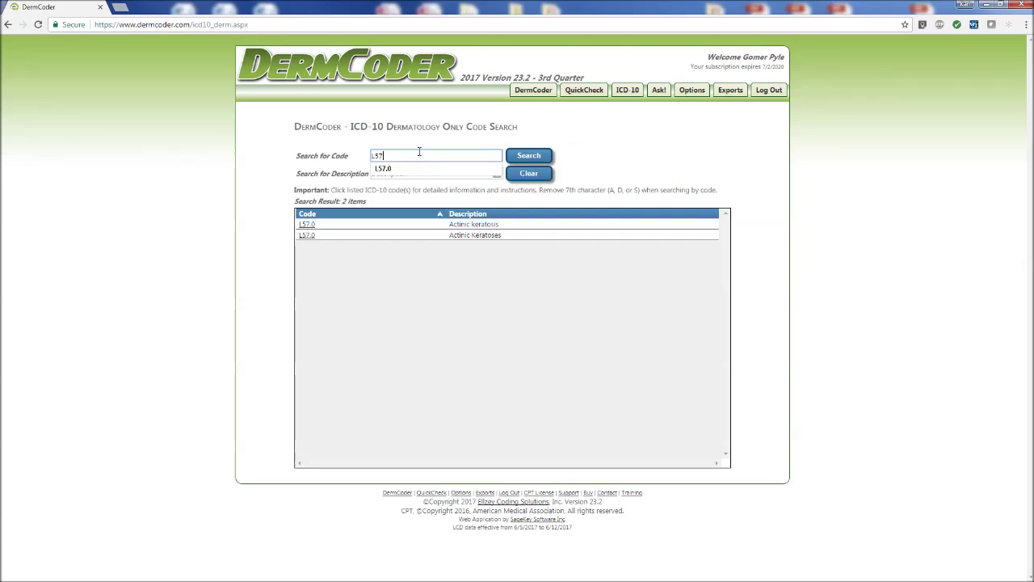
left_click(522, 158)
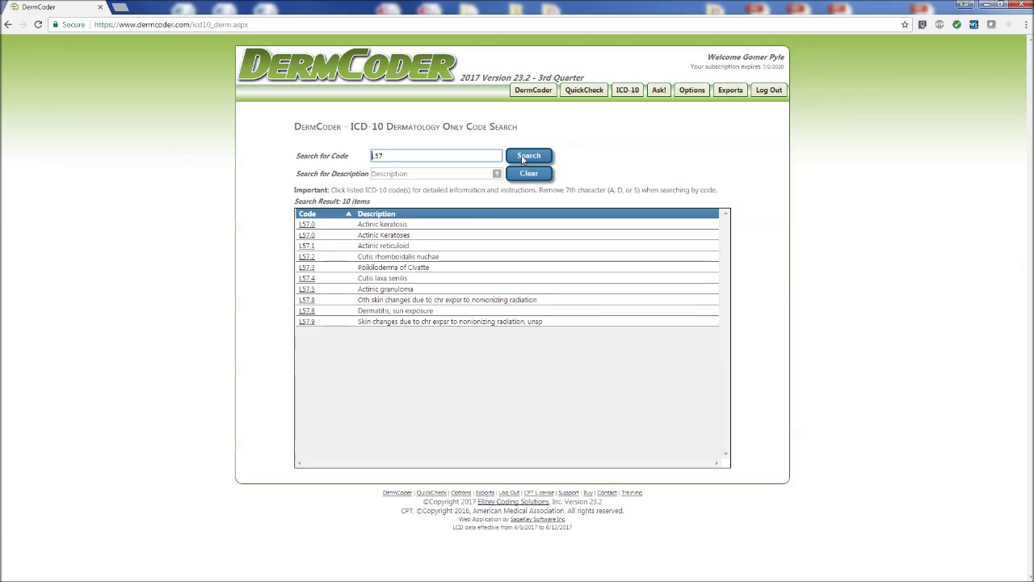
Clear the code search and search the dermatology-only ICD-10 descriptions for "skin tag".
left_click(529, 173)
left_click(439, 173)
type("skin tag")
left_click(547, 156)
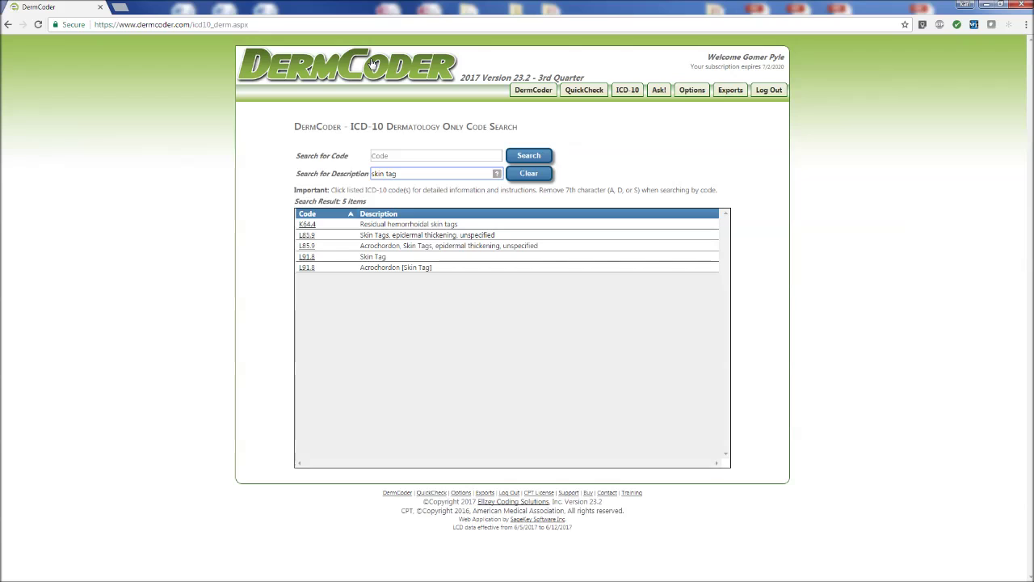
Go back to the CPT/Fees screen, and open the search page of the ICD-10-CM reference site.
left_click(539, 89)
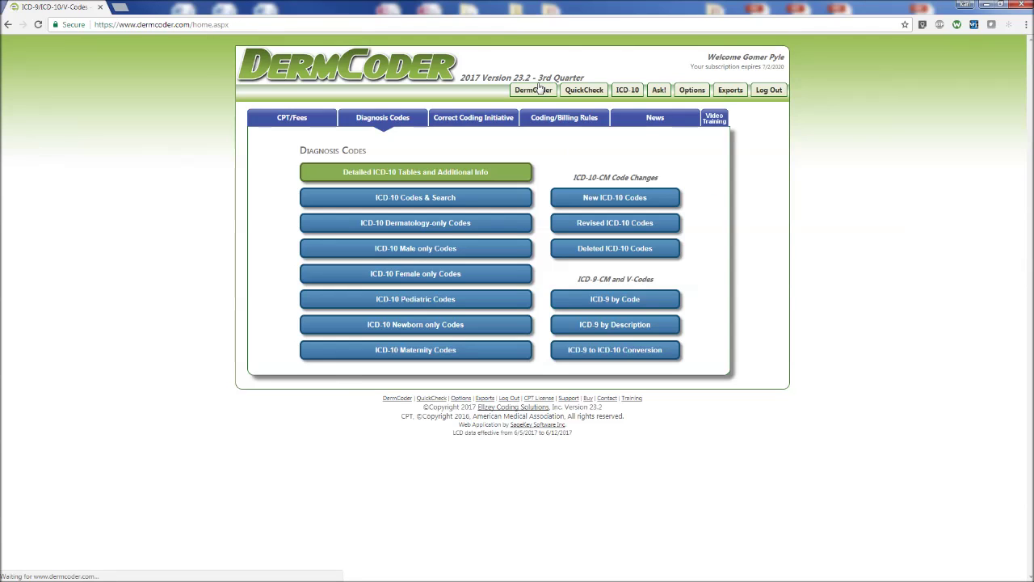
left_click(321, 119)
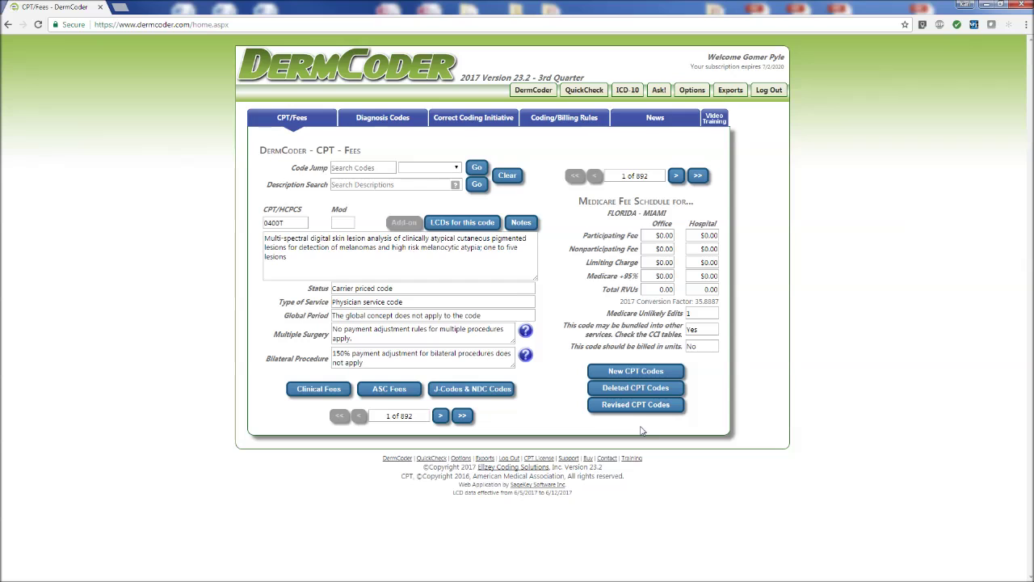
left_click(629, 89)
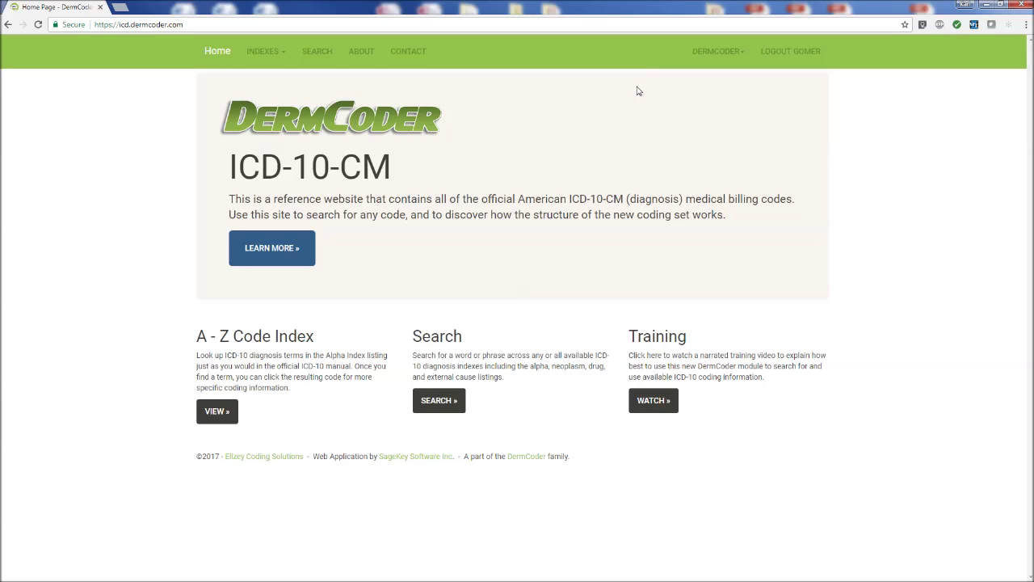
left_click(437, 408)
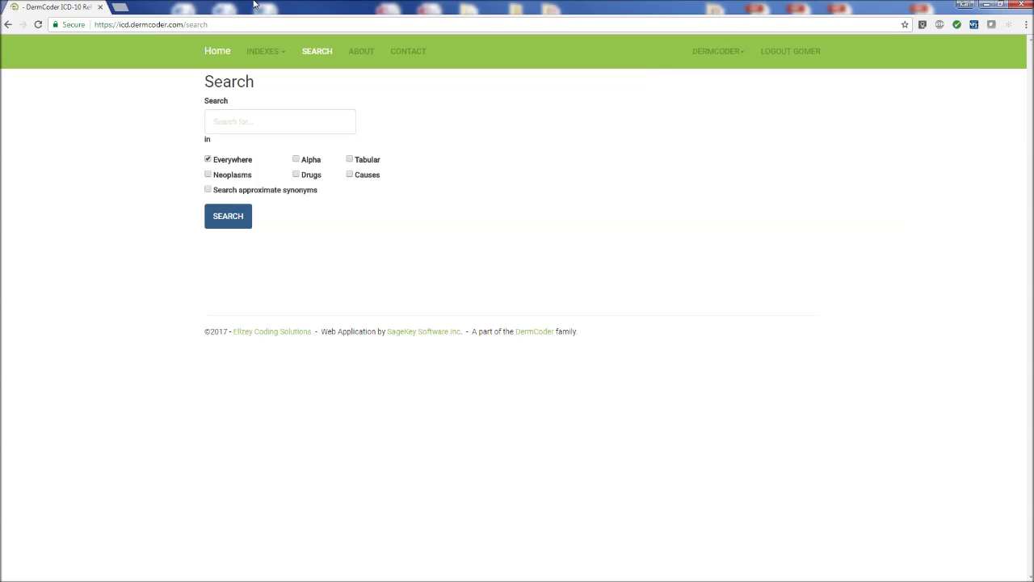
Return from the ICD-10 site to the DermCoder home page, and open the Ask! service's new question form.
left_click(741, 56)
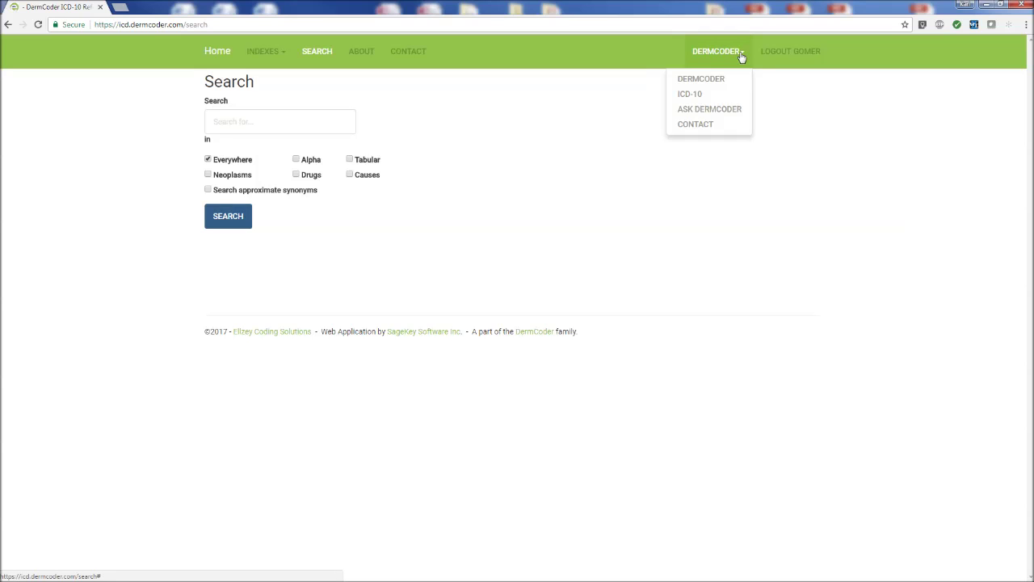
left_click(694, 81)
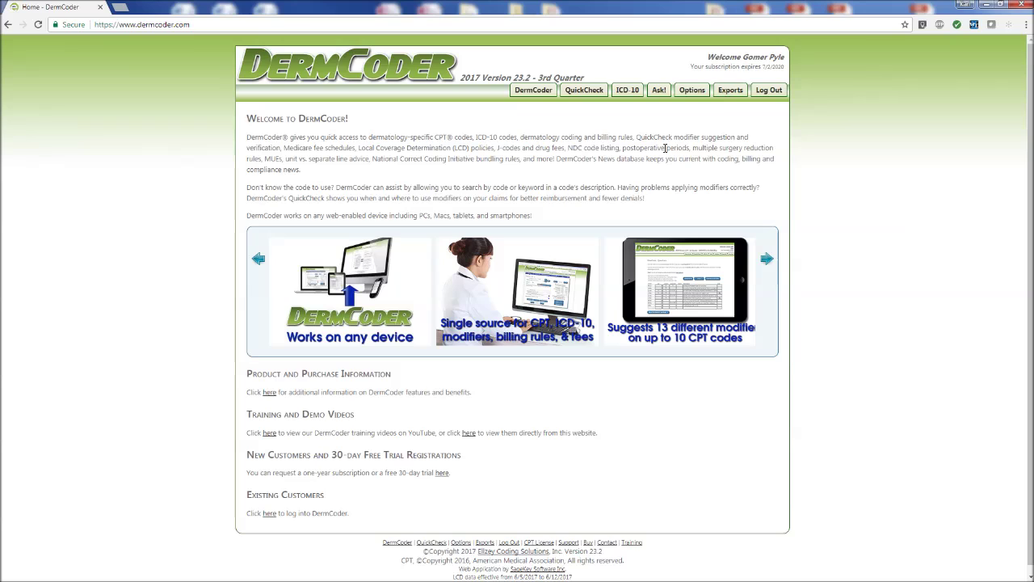
left_click(659, 91)
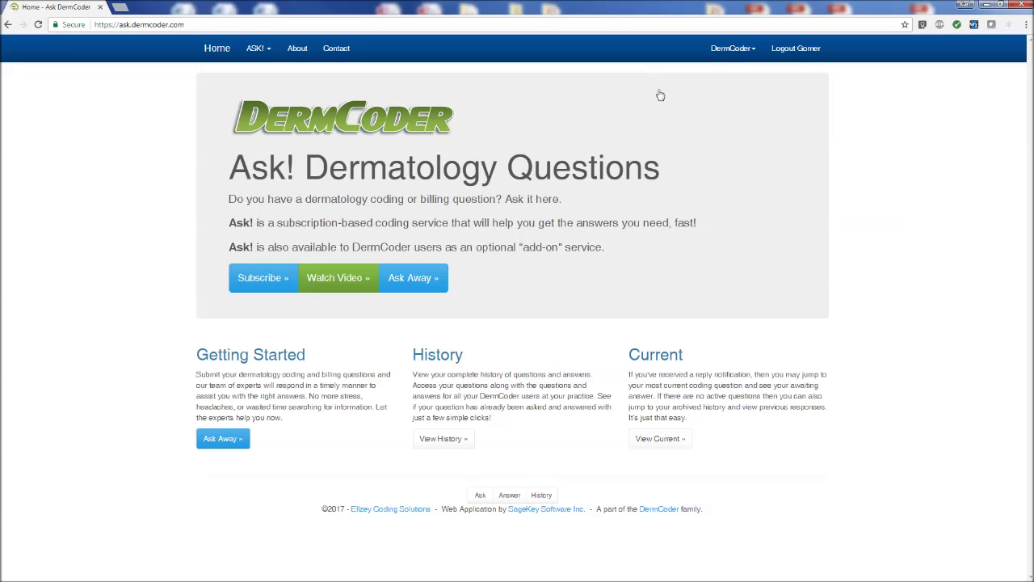
left_click(223, 439)
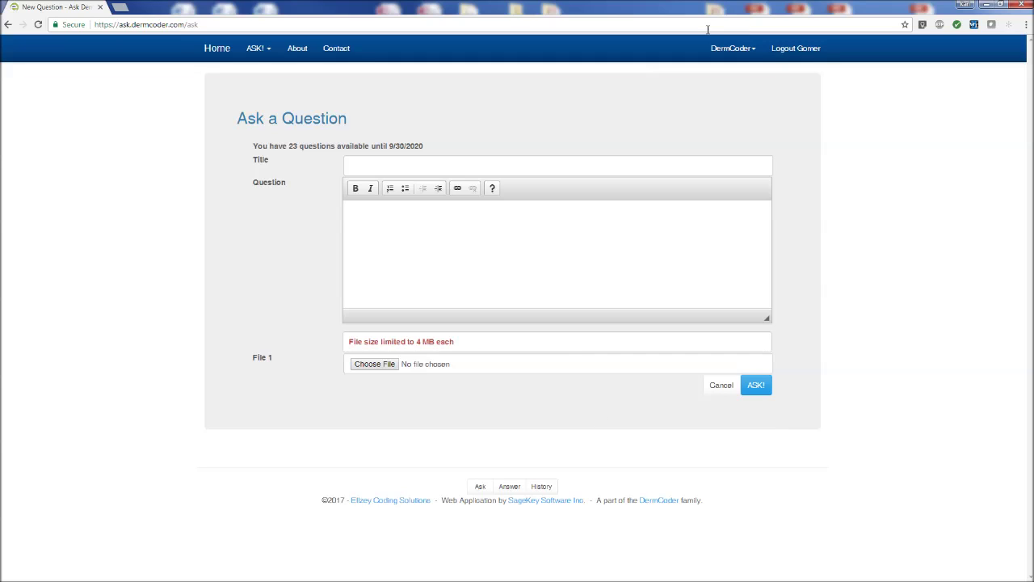
Return to the DermCoder home page, and view the QuickCheck page followed by the Exports page.
left_click(732, 52)
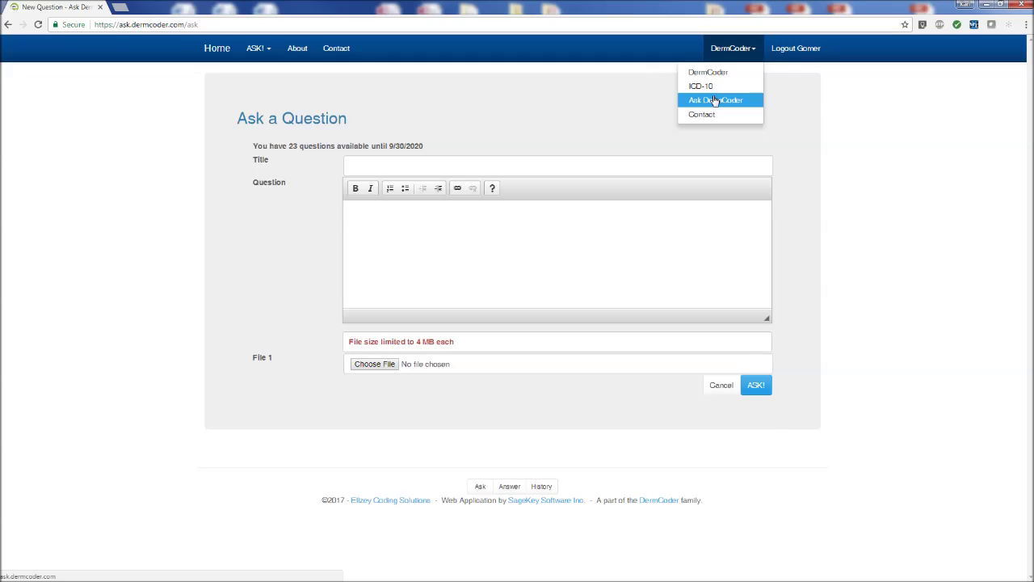
left_click(714, 73)
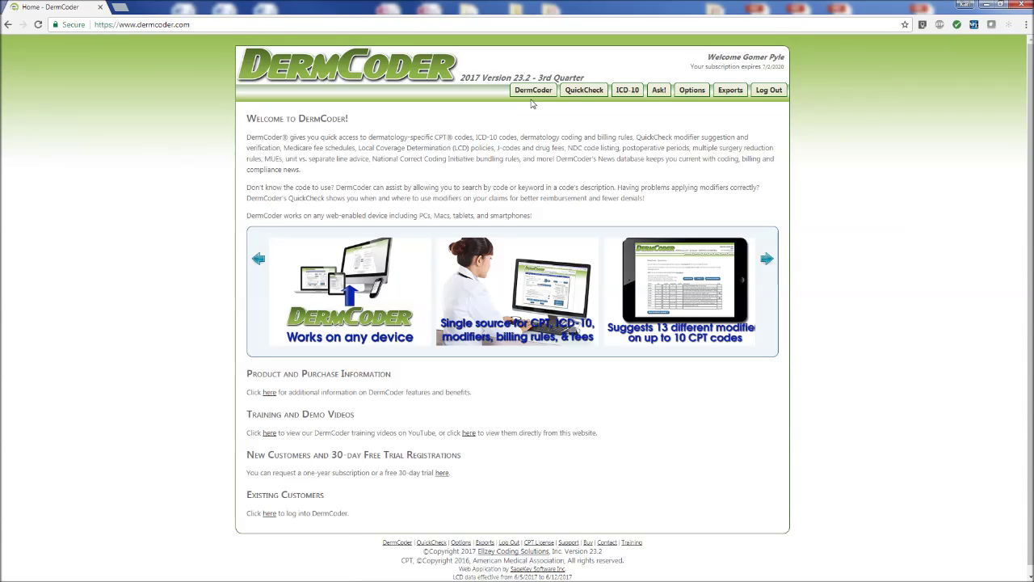
left_click(586, 90)
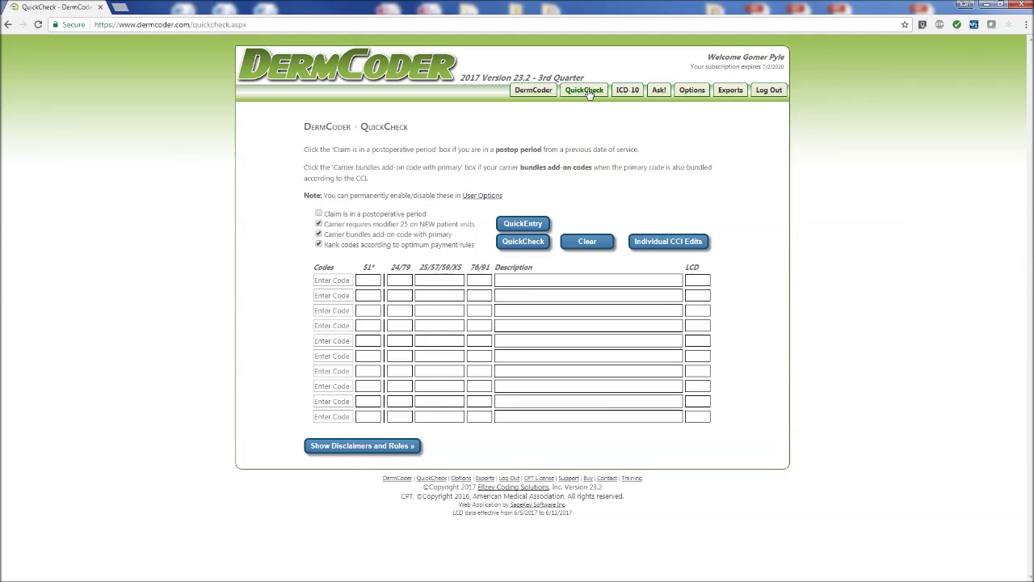
left_click(731, 91)
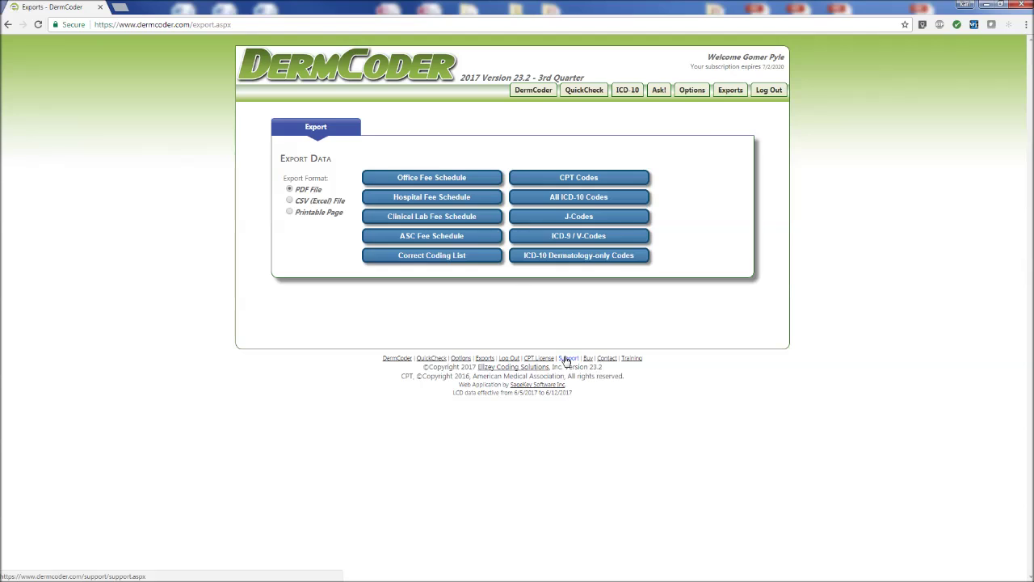
Go to the CPT/Fees screen, open the support options from there, and look through the Frequently Asked Questions list.
left_click(535, 92)
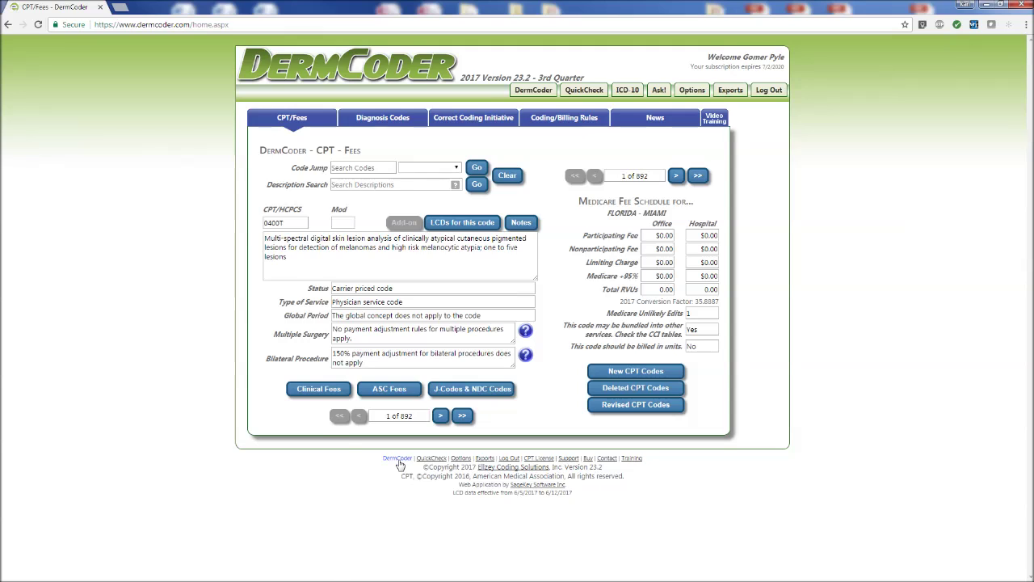
left_click(567, 460)
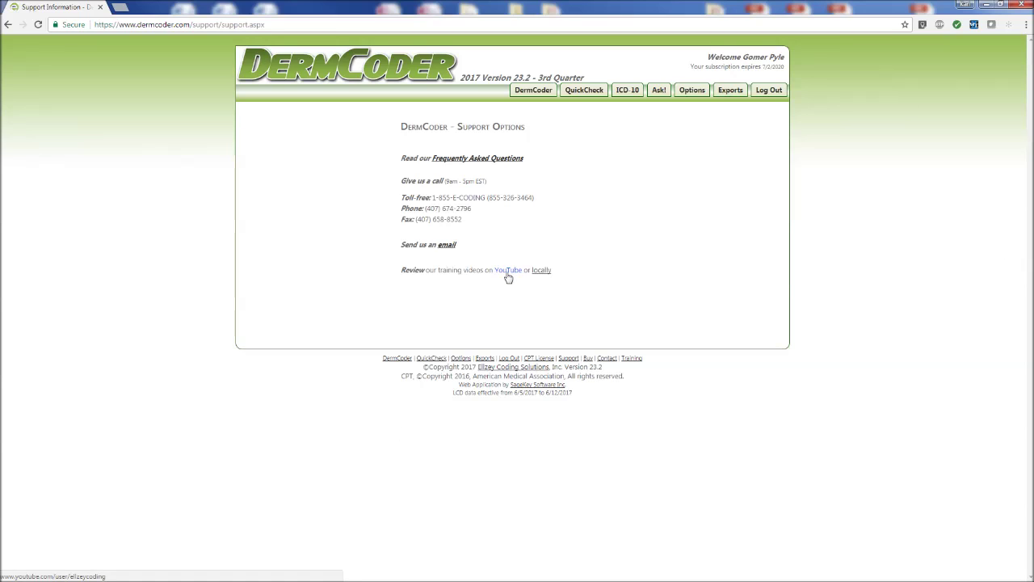
left_click(497, 159)
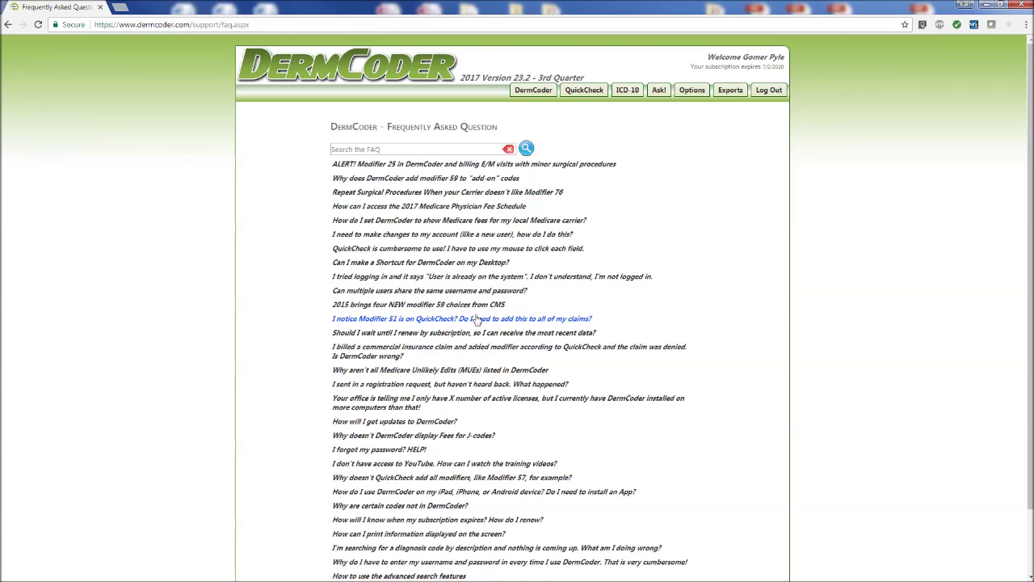
scroll(483, 323, "down", 2)
scroll(484, 325, "up", 2)
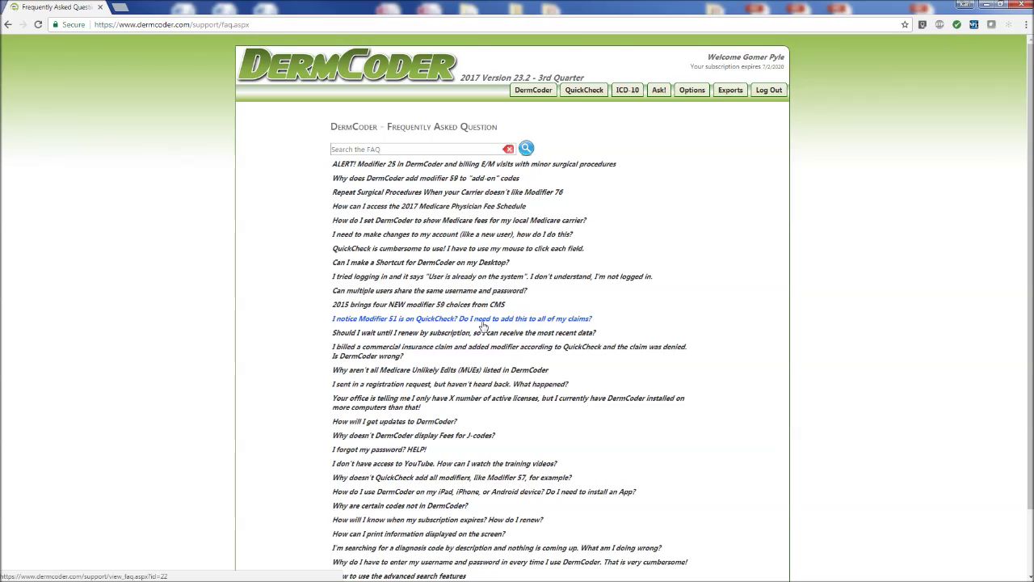
scroll(489, 334, "down", 2)
scroll(476, 326, "up", 2)
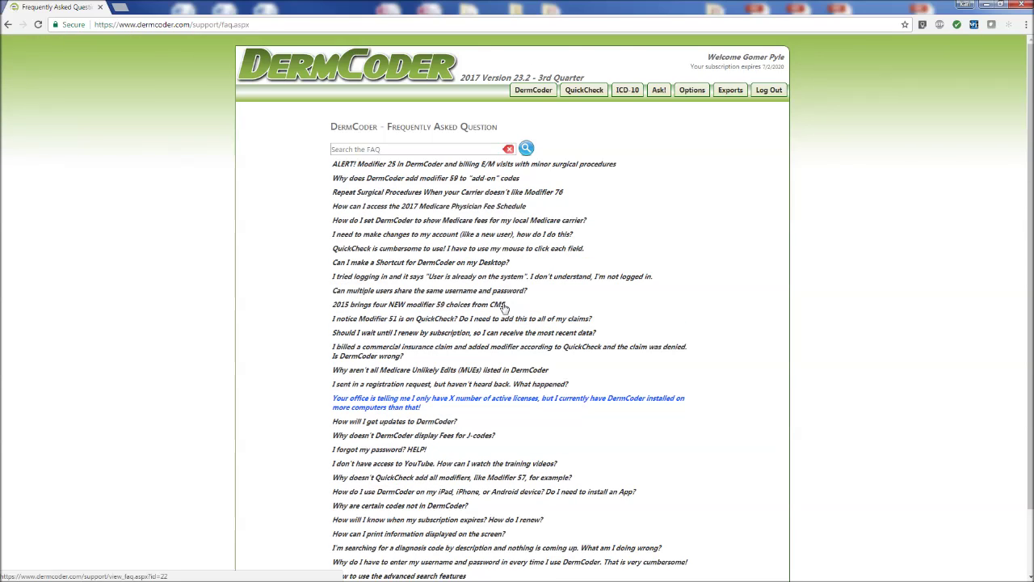
Set the data source to 2013 Version 19.1 - 2nd Quarter (4/1/2013), and view the CPT/Fees screen with that database.
left_click(532, 94)
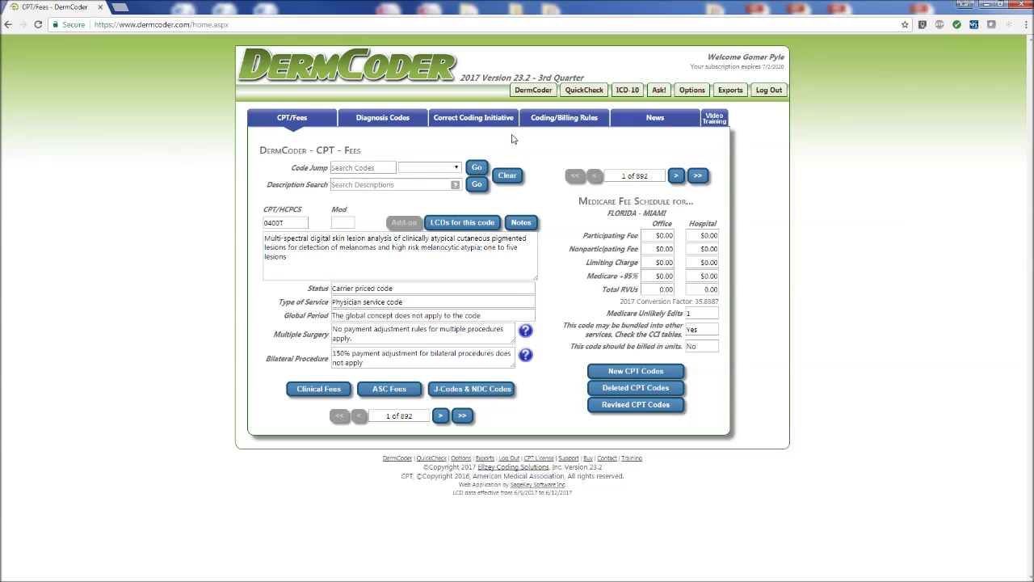
left_click(490, 81)
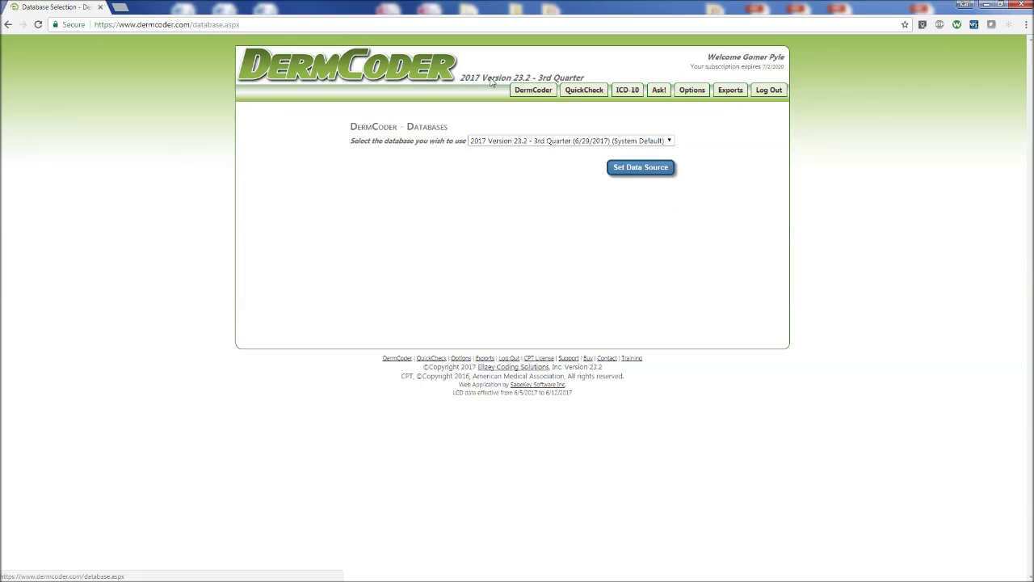
left_click(669, 141)
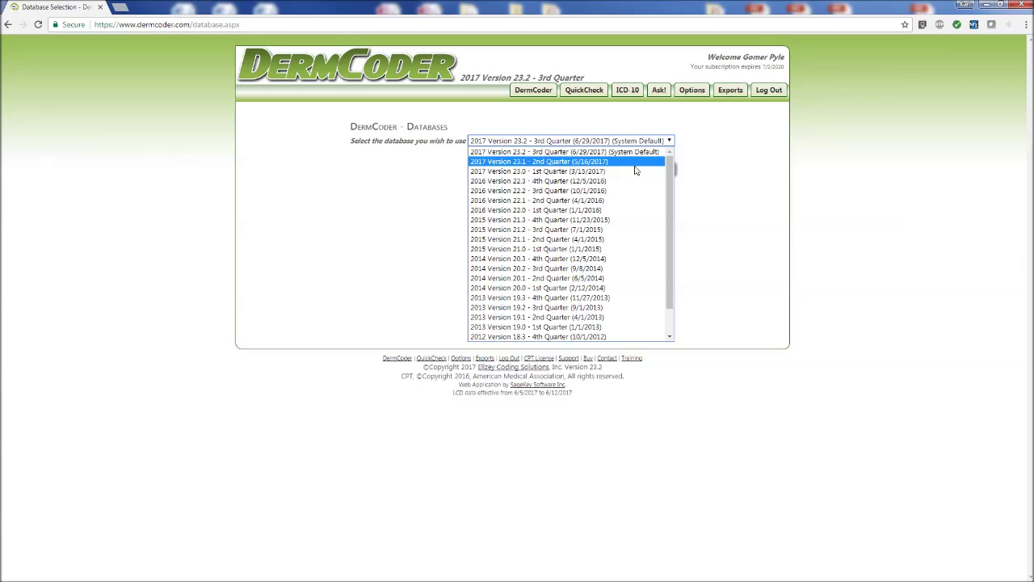
scroll(634, 181, "down", 1)
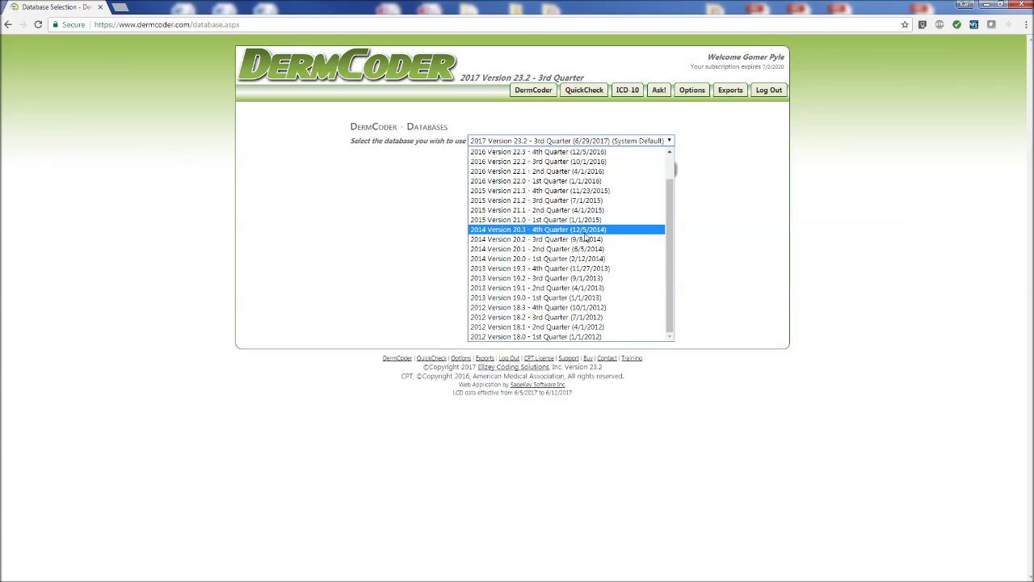
left_click(524, 290)
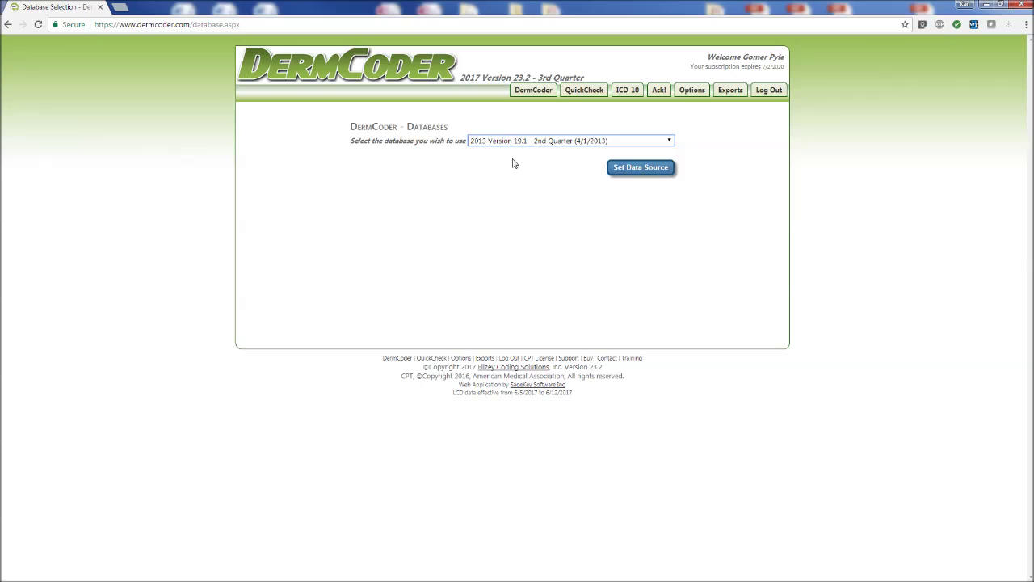
left_click(640, 169)
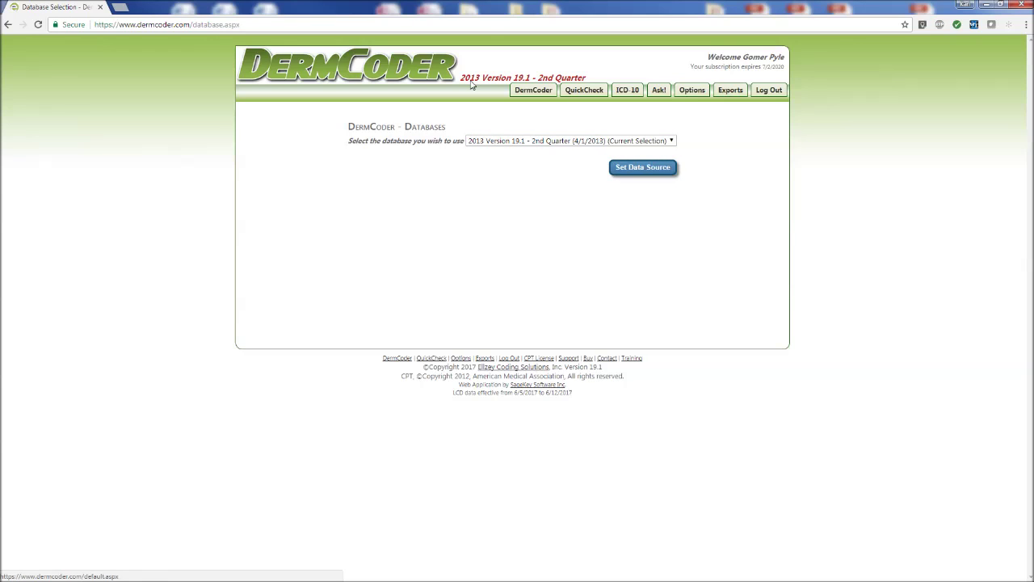
left_click(535, 92)
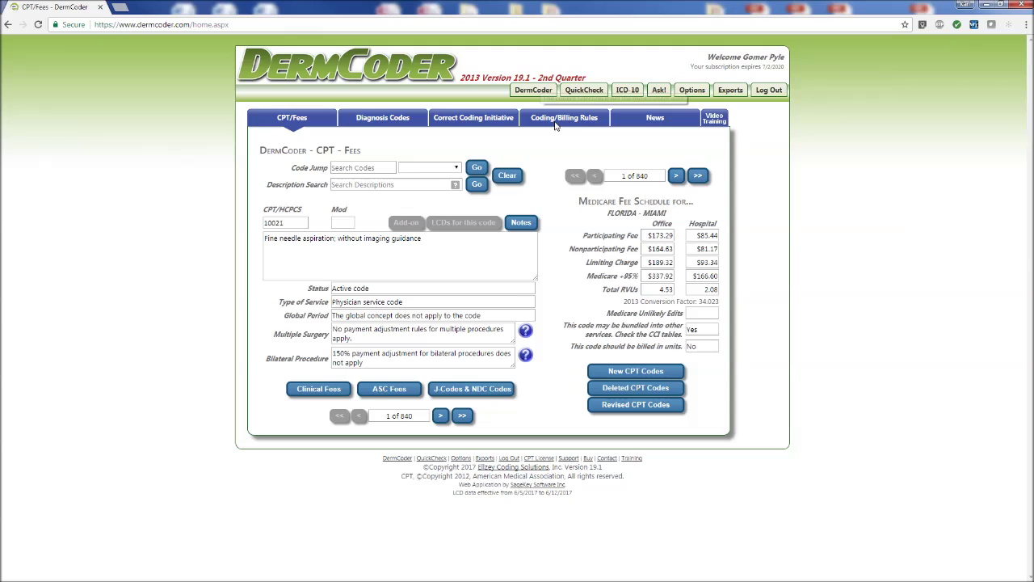
Set the data source back to the system default, 2017 Version 23.2 - 3rd Quarter (6/29/2017).
left_click(565, 81)
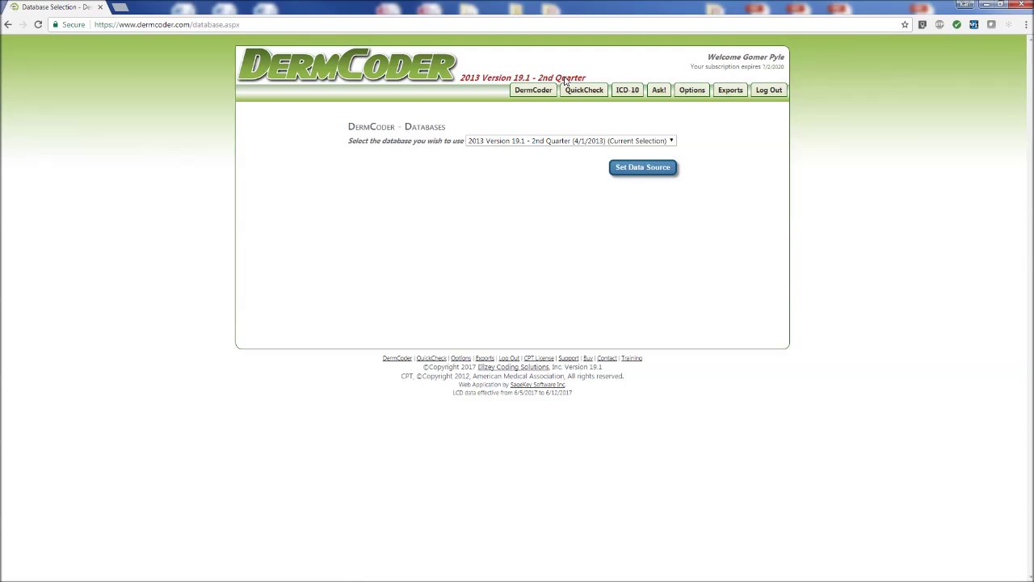
left_click(620, 143)
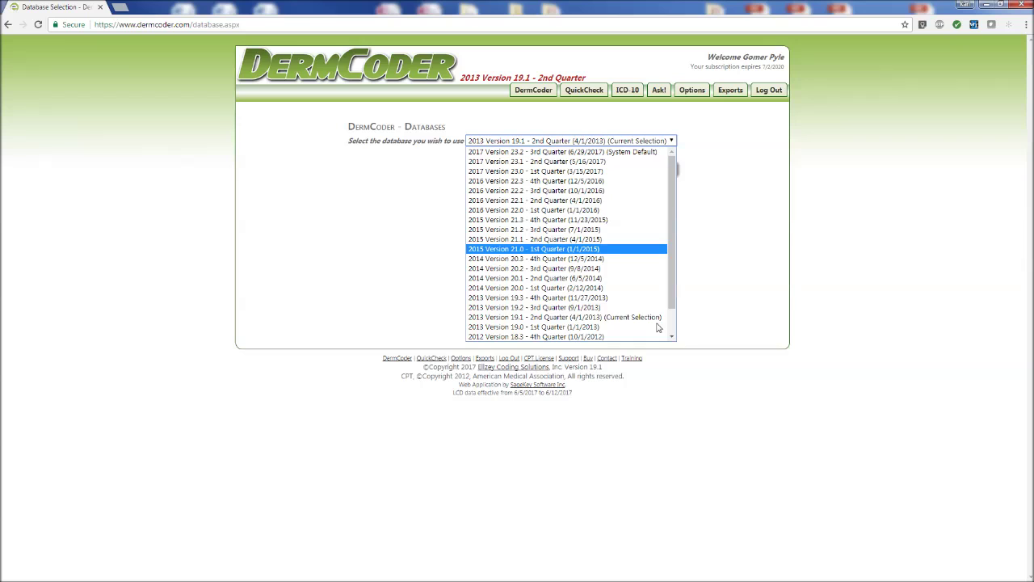
left_click(640, 144)
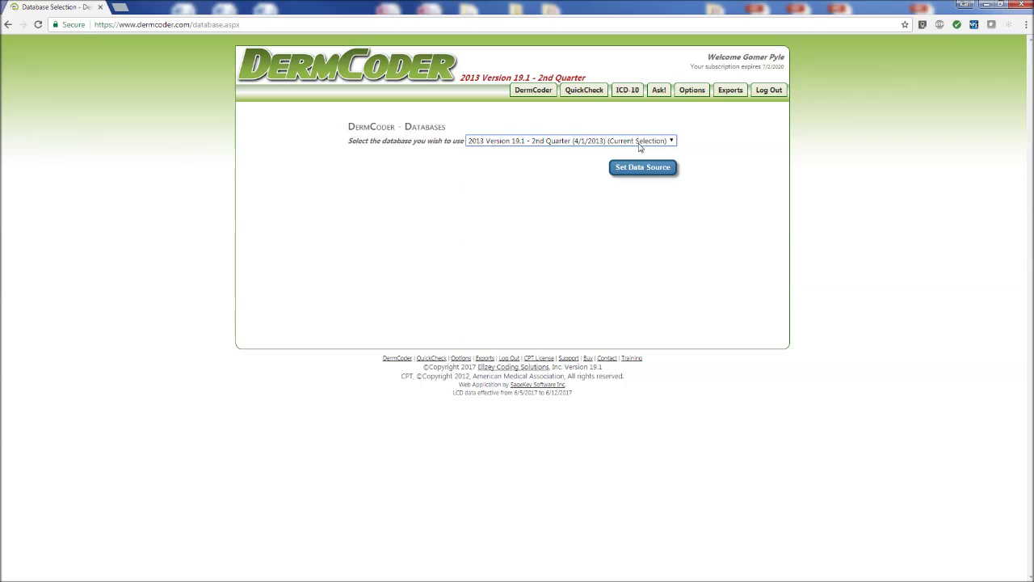
left_click(640, 144)
left_click(659, 153)
left_click(662, 168)
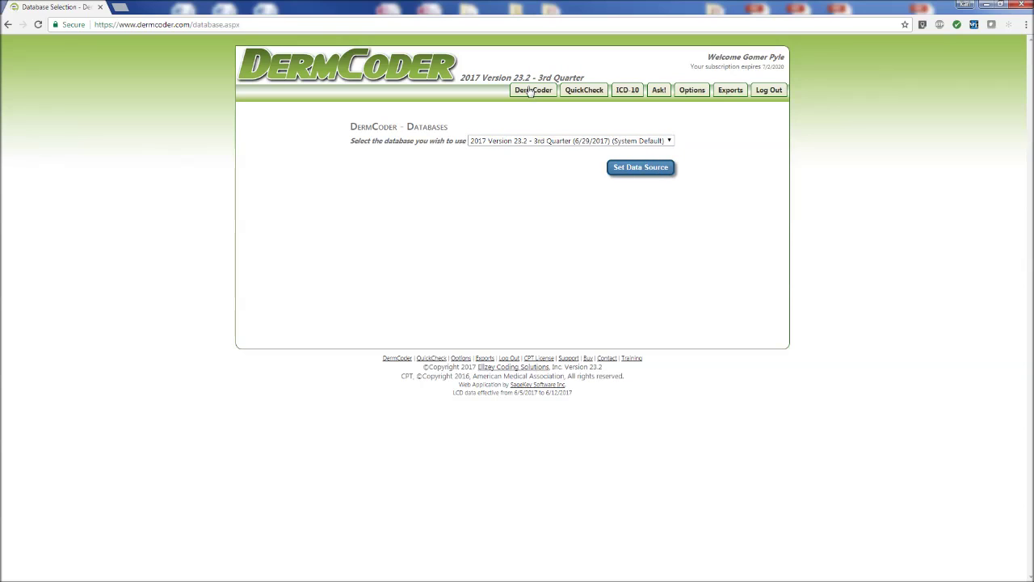